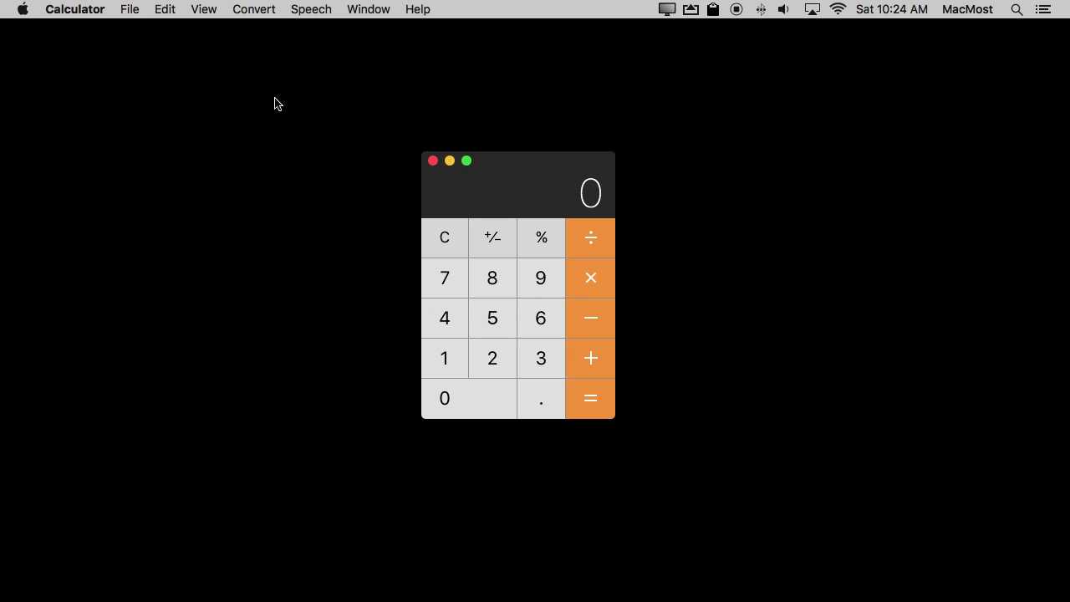
View the Scientific and Programmer calculator layouts, and return to the Basic layout.
{"action": "left_click", "coordinate": [204, 8]}
{"action": "left_click", "coordinate": [227, 45]}
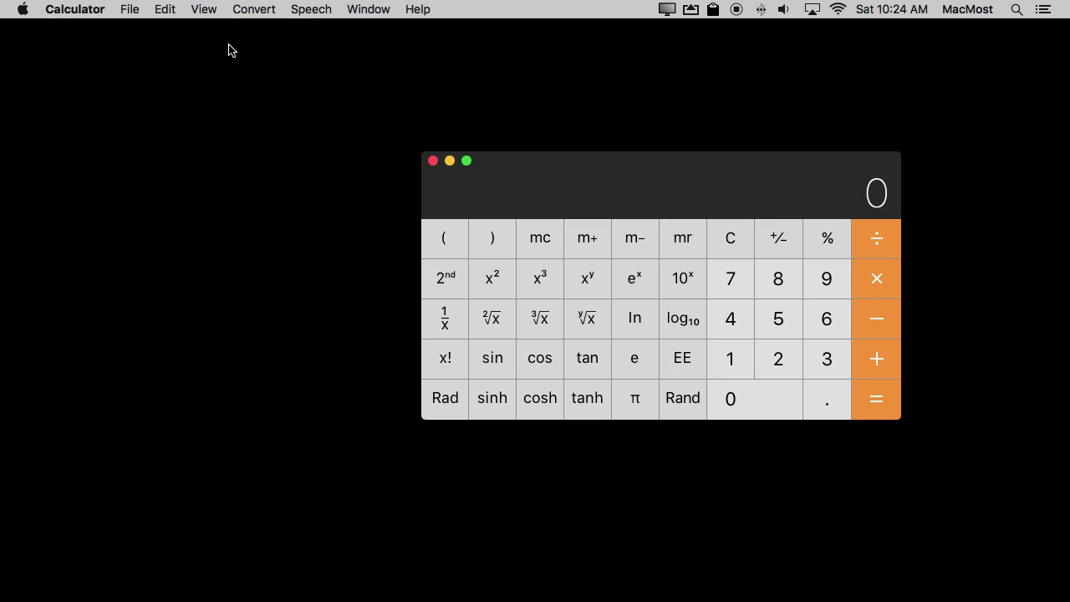
{"action": "left_click", "coordinate": [202, 8]}
{"action": "left_click", "coordinate": [209, 61]}
{"action": "left_click", "coordinate": [204, 9]}
{"action": "left_click", "coordinate": [214, 30]}
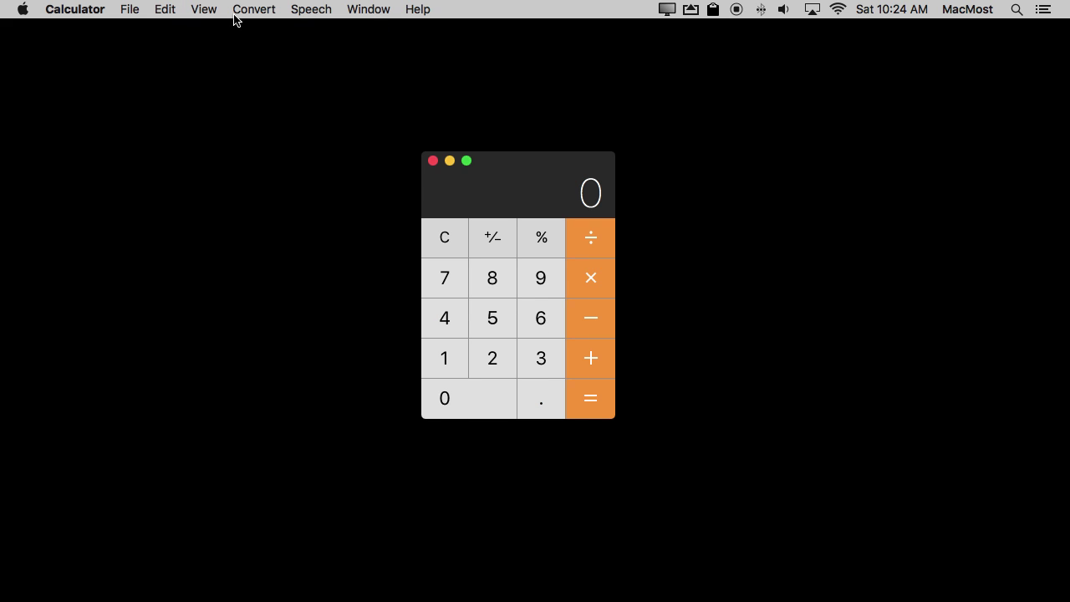
{"action": "left_click", "coordinate": [260, 8]}
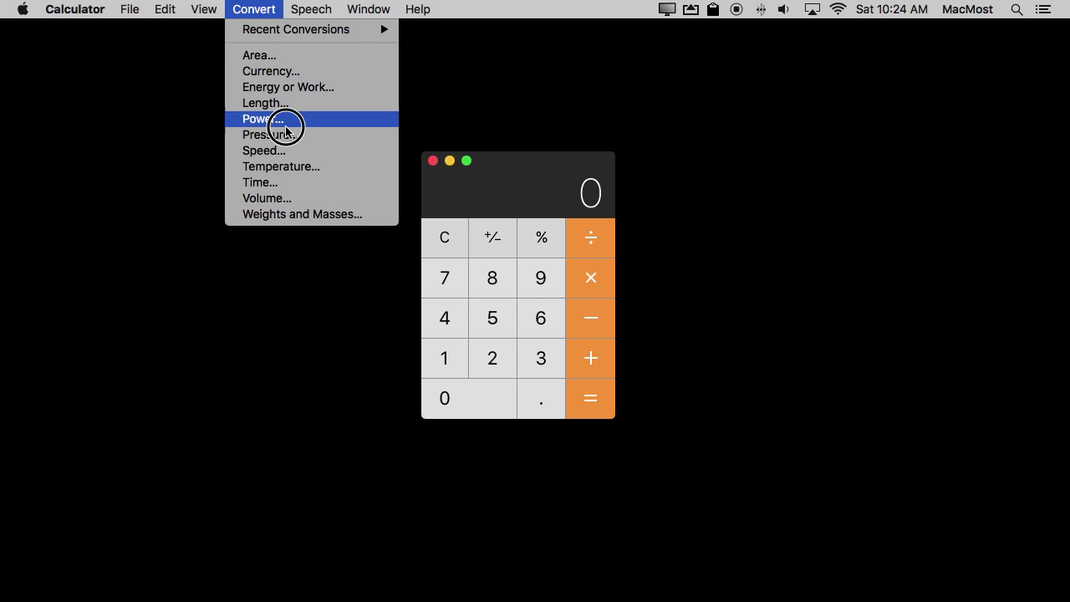
{"action": "left_click", "coordinate": [265, 7]}
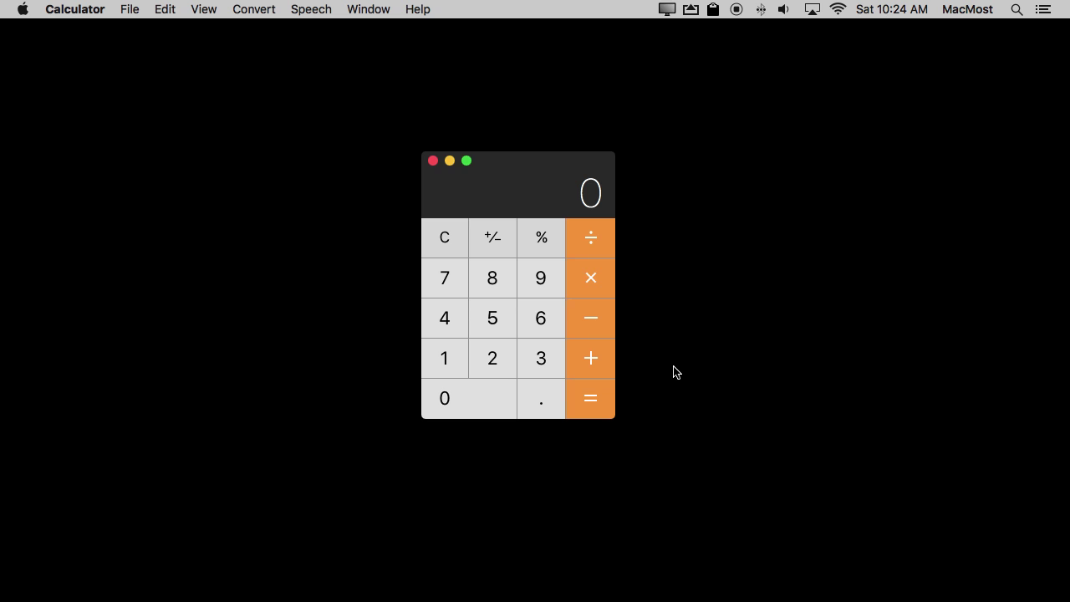
Enter 6789 and erase it digit by digit.
{"action": "type", "text": "6789"}
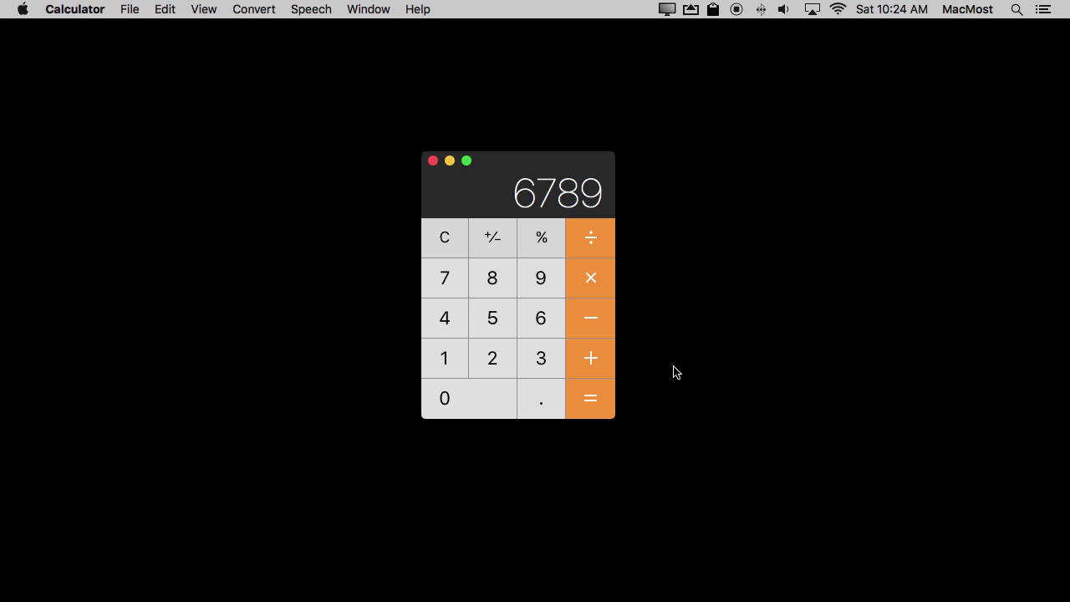
{"action": "key", "text": "BackSpace"}
{"action": "key", "text": "BackSpace"}
{"action": "key", "text": "BackSpace"}
{"action": "key", "text": "BackSpace"}
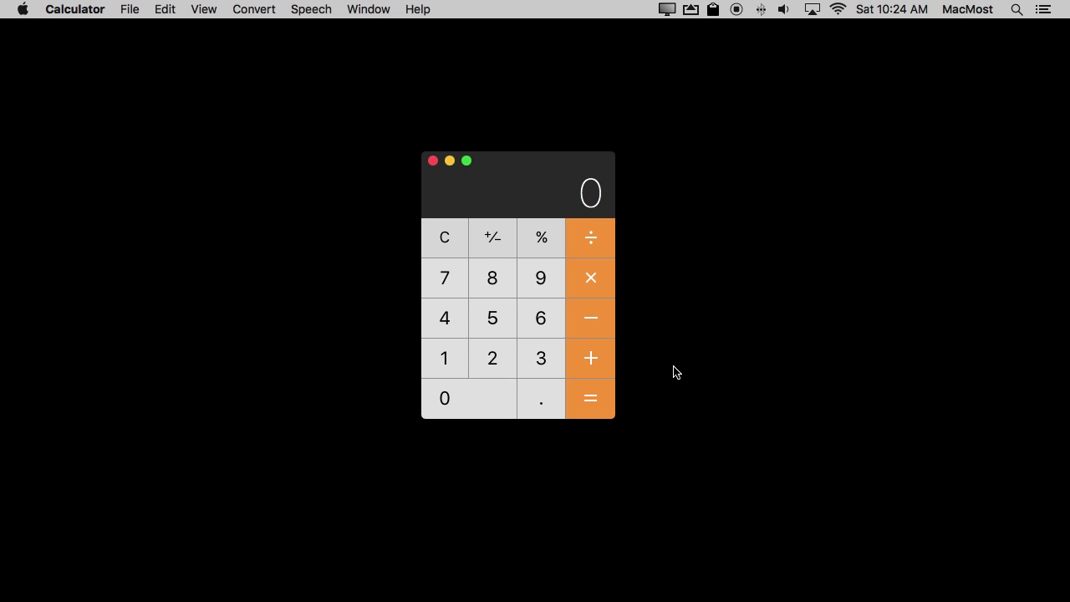
Enter 7443885, replace its last digit with 6, and erase the whole number digit by digit.
{"action": "type", "text": "7443885"}
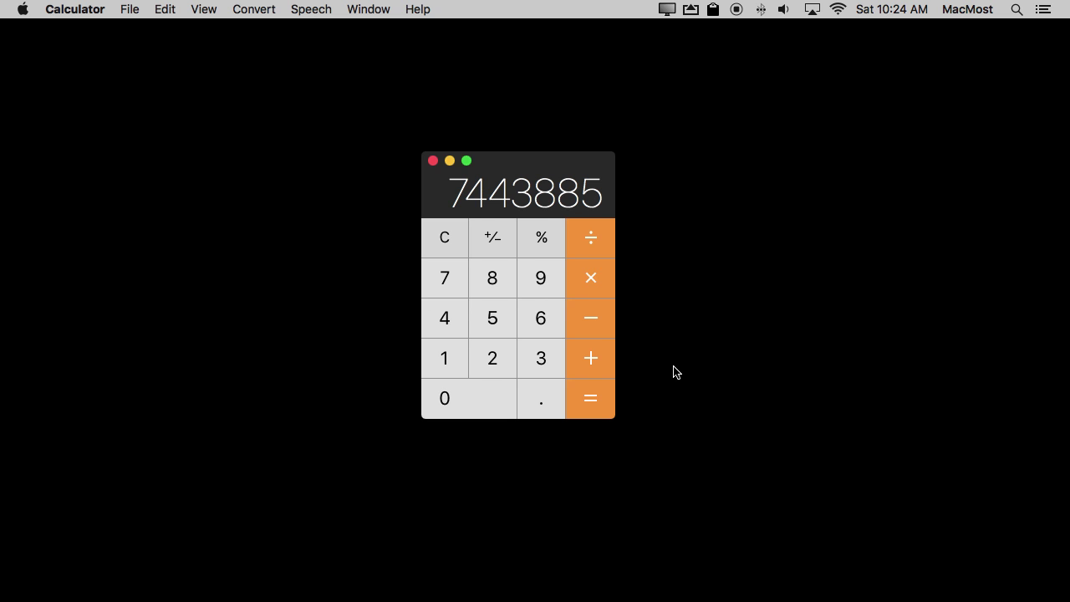
{"action": "key", "text": "BackSpace"}
{"action": "type", "text": "6"}
{"action": "key", "text": "BackSpace"}
{"action": "key", "text": "BackSpace"}
{"action": "key", "text": "BackSpace"}
{"action": "key", "text": "BackSpace"}
{"action": "key", "text": "BackSpace"}
{"action": "key", "text": "BackSpace"}
{"action": "key", "text": "BackSpace"}
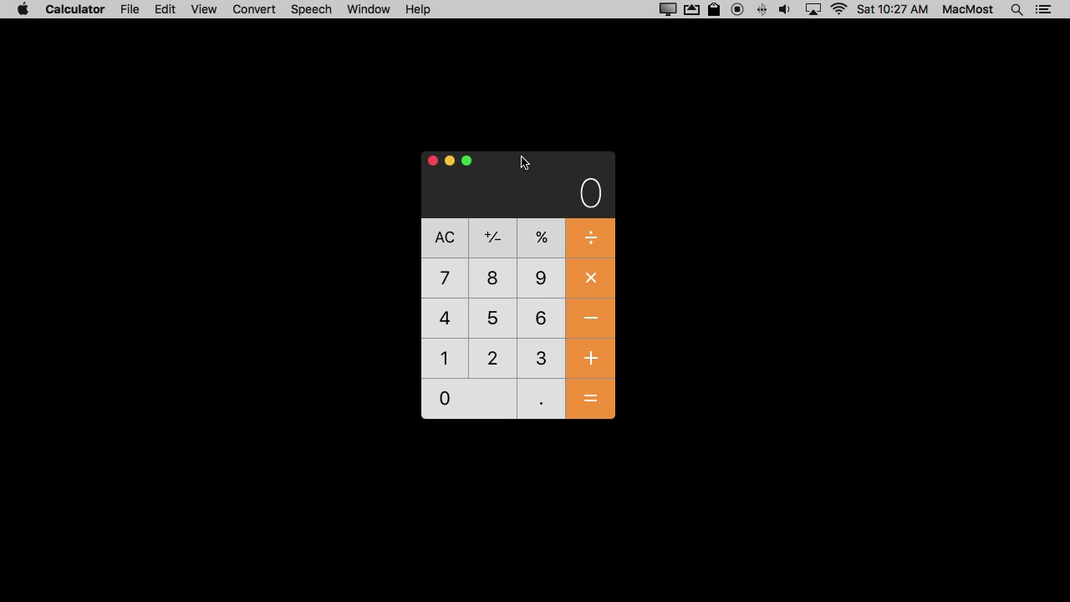
Calculate 399 plus 7.3 percent using the percent function.
{"action": "left_click", "coordinate": [540, 358]}
{"action": "left_click", "coordinate": [538, 285]}
{"action": "left_click", "coordinate": [538, 285]}
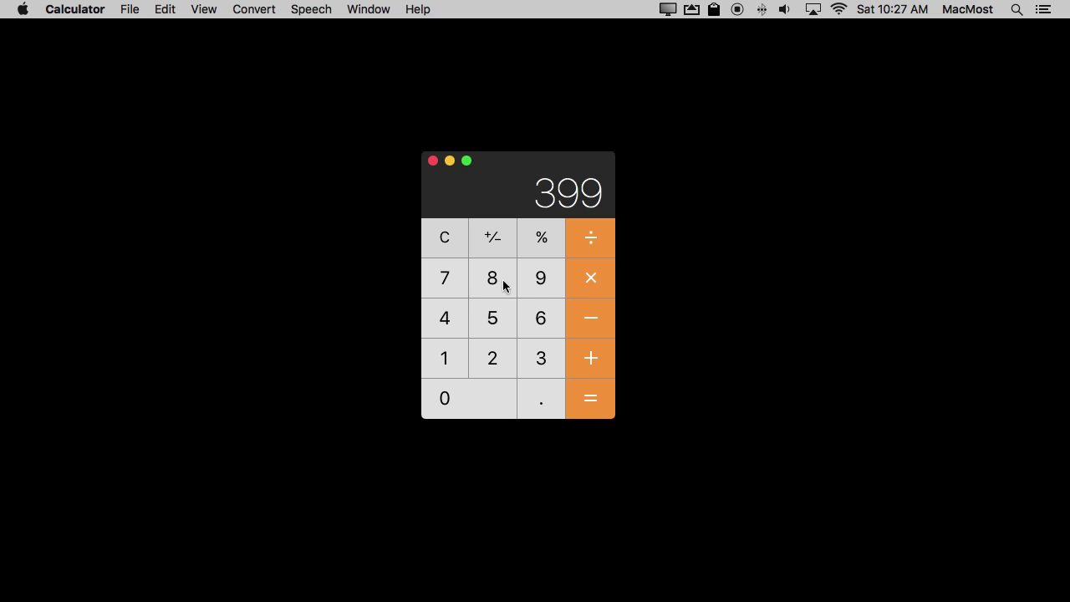
{"action": "left_click", "coordinate": [596, 360]}
{"action": "left_click", "coordinate": [450, 294]}
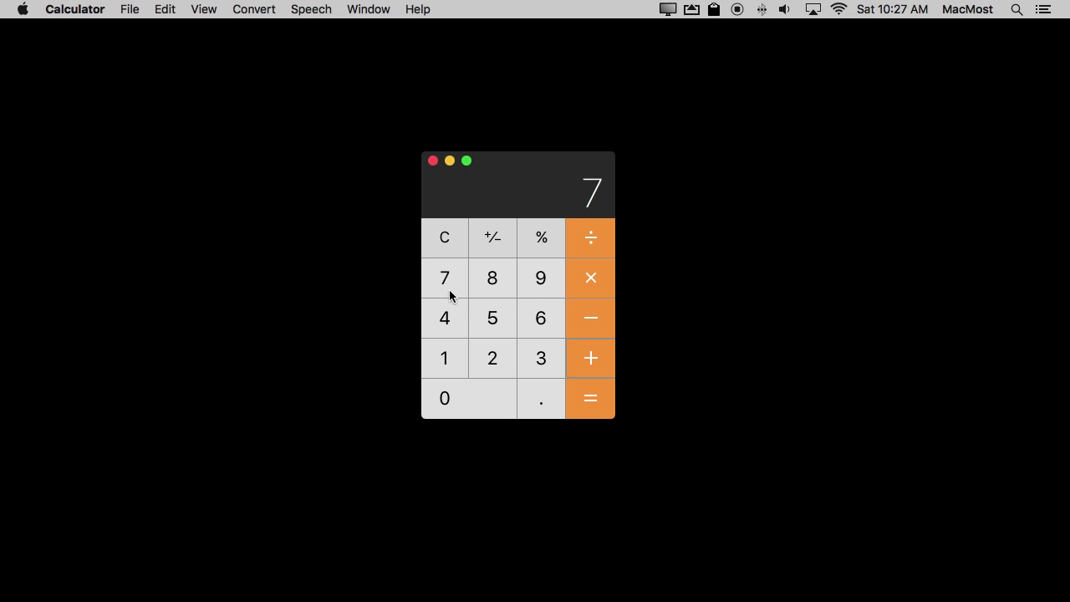
{"action": "left_click", "coordinate": [533, 397]}
{"action": "left_click", "coordinate": [540, 361]}
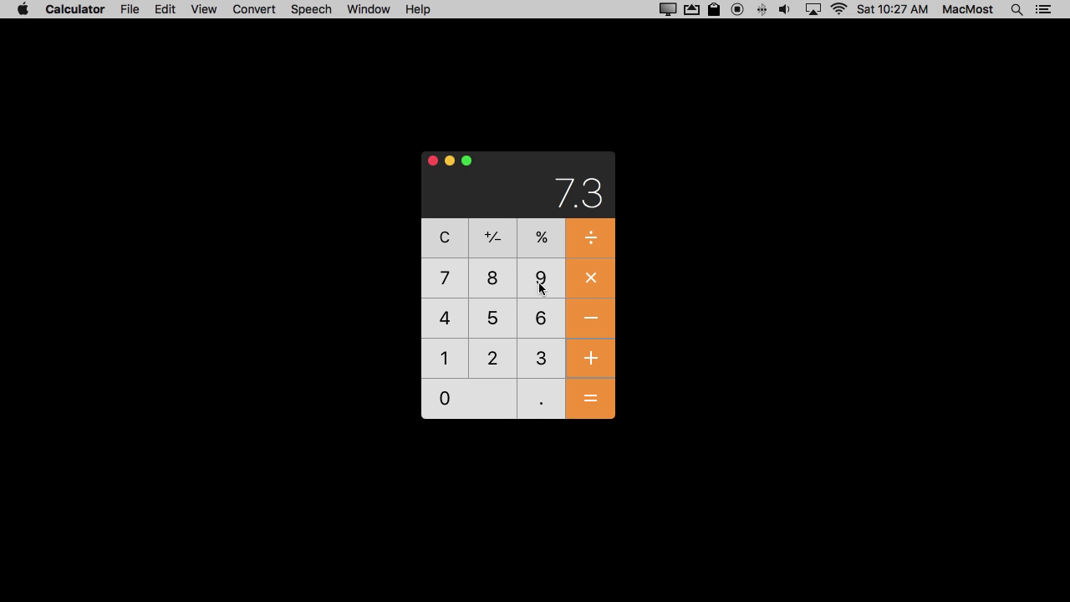
{"action": "left_click", "coordinate": [539, 241]}
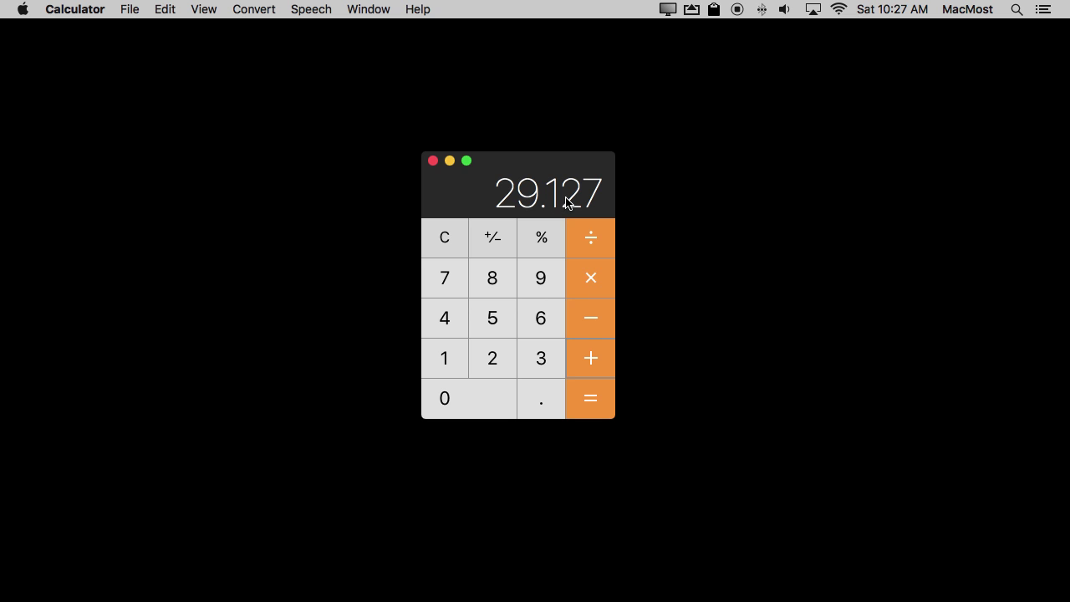
{"action": "left_click", "coordinate": [589, 400]}
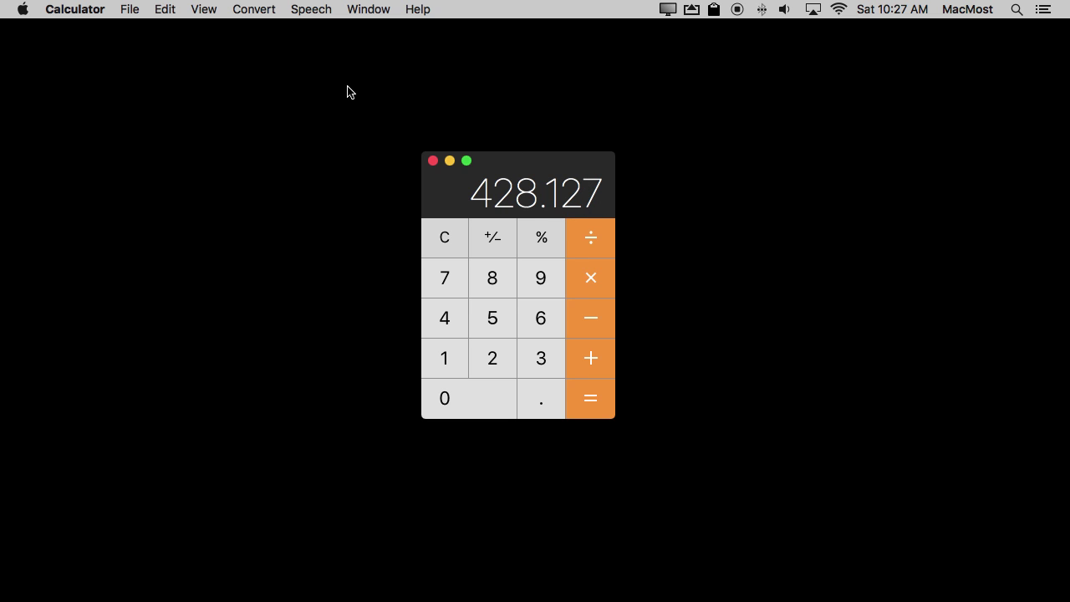
Set the number of displayed decimal places to 2.
{"action": "left_click", "coordinate": [210, 14]}
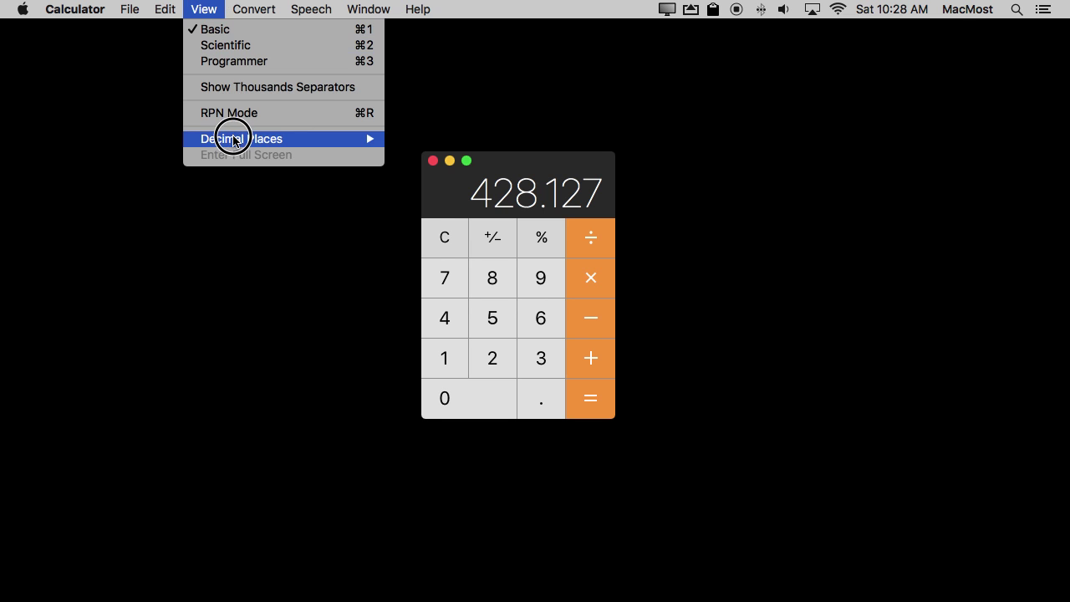
{"action": "mouse_move", "coordinate": [232, 138]}
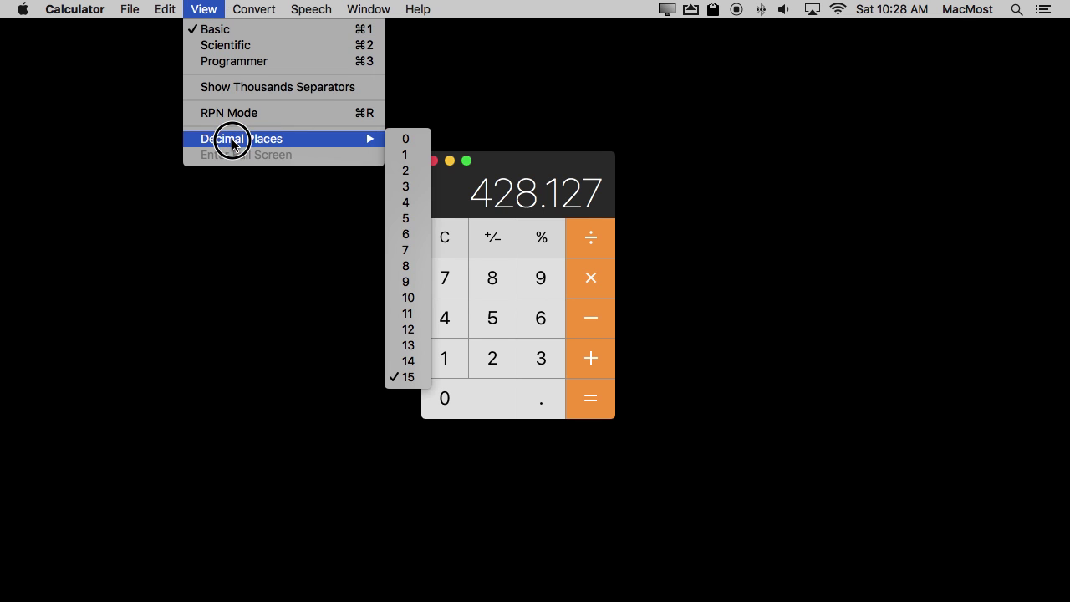
{"action": "left_click", "coordinate": [406, 172]}
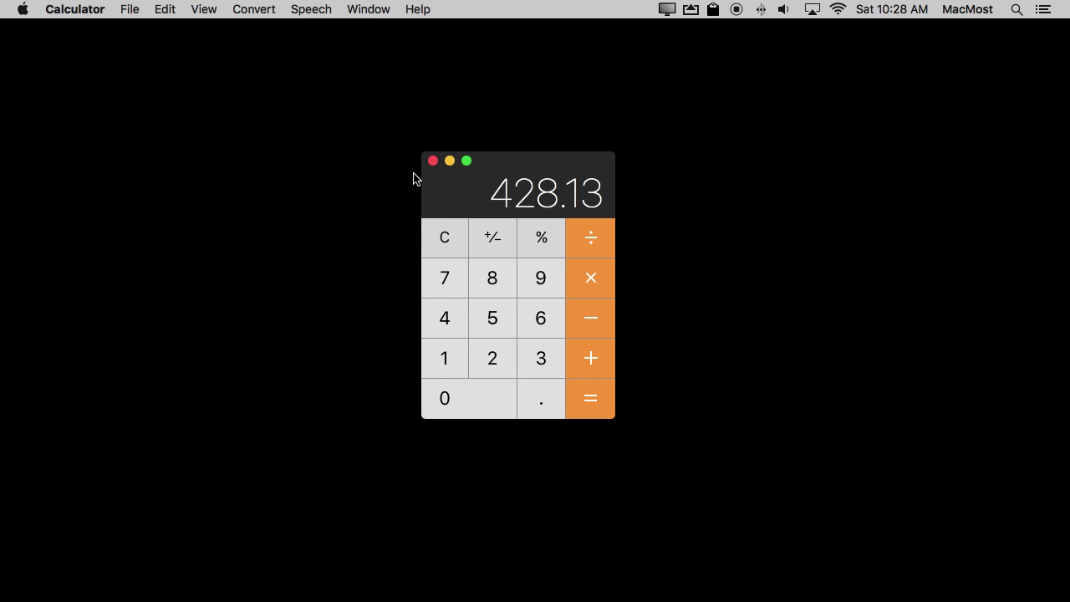
Calculate 99 + 7.23, correcting the decimal digits of the second number while entering it.
{"action": "double_click", "coordinate": [540, 284]}
{"action": "left_click", "coordinate": [592, 357]}
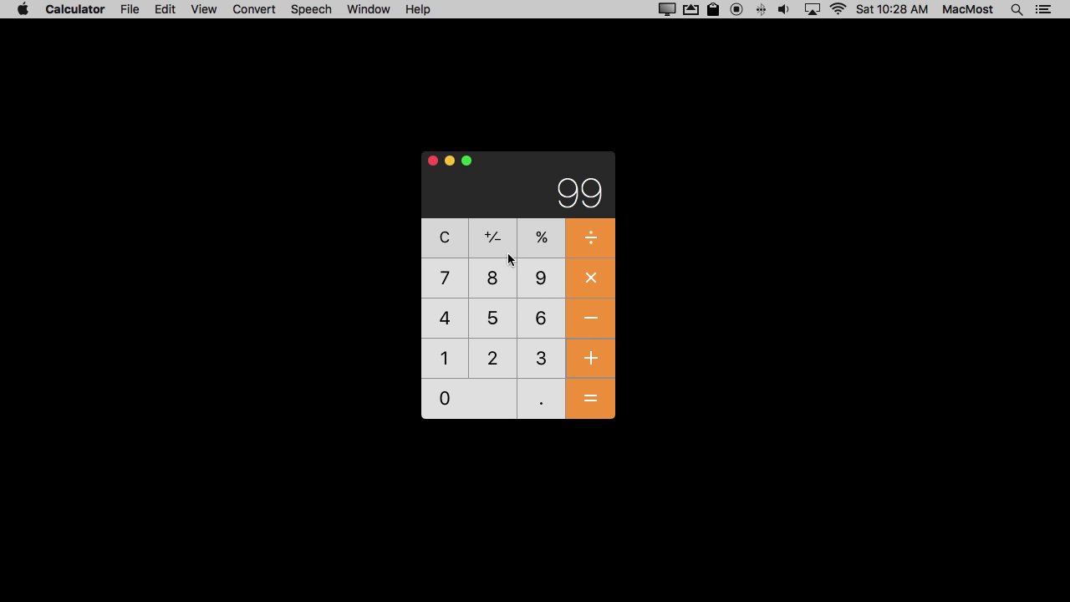
{"action": "left_click", "coordinate": [447, 288]}
{"action": "left_click", "coordinate": [530, 398]}
{"action": "left_click", "coordinate": [539, 356]}
{"action": "key", "text": "BackSpace"}
{"action": "type", "text": "23"}
{"action": "left_click", "coordinate": [590, 398]}
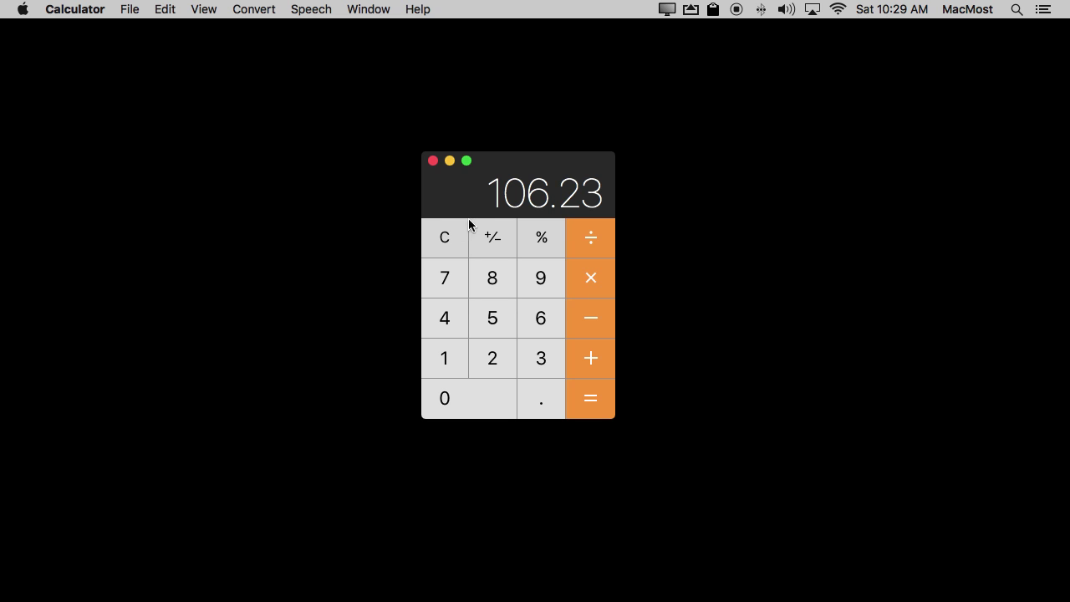
Clear the display and turn on spoken results.
{"action": "left_click", "coordinate": [449, 238]}
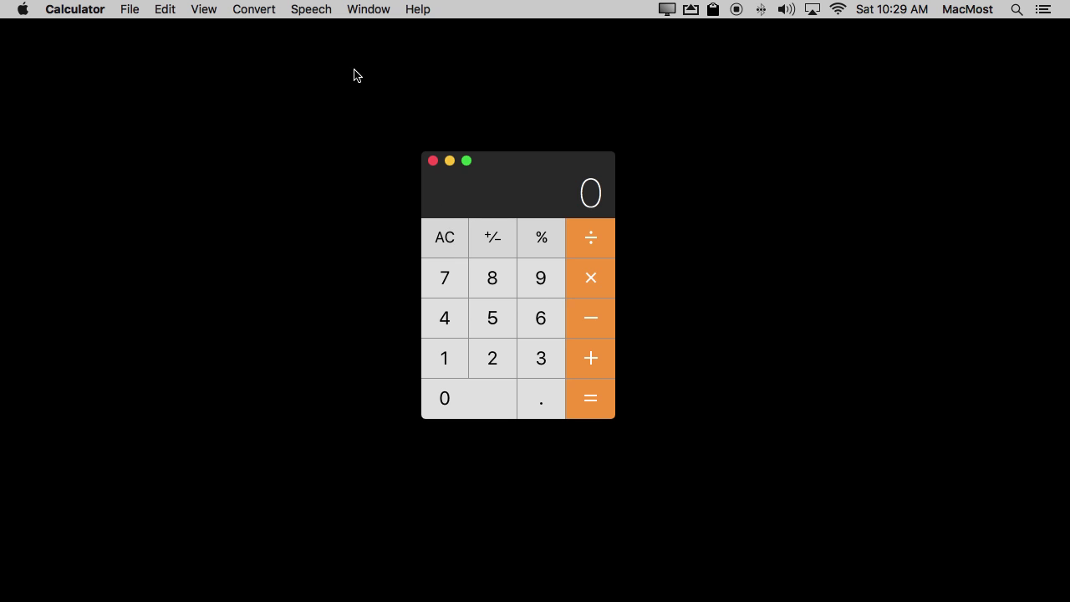
{"action": "left_click", "coordinate": [313, 10]}
{"action": "left_click", "coordinate": [326, 45]}
Calculate 8 + 9 to hear the result spoken.
{"action": "left_click", "coordinate": [491, 284]}
{"action": "left_click", "coordinate": [588, 359]}
{"action": "left_click", "coordinate": [540, 279]}
{"action": "left_click", "coordinate": [590, 403]}
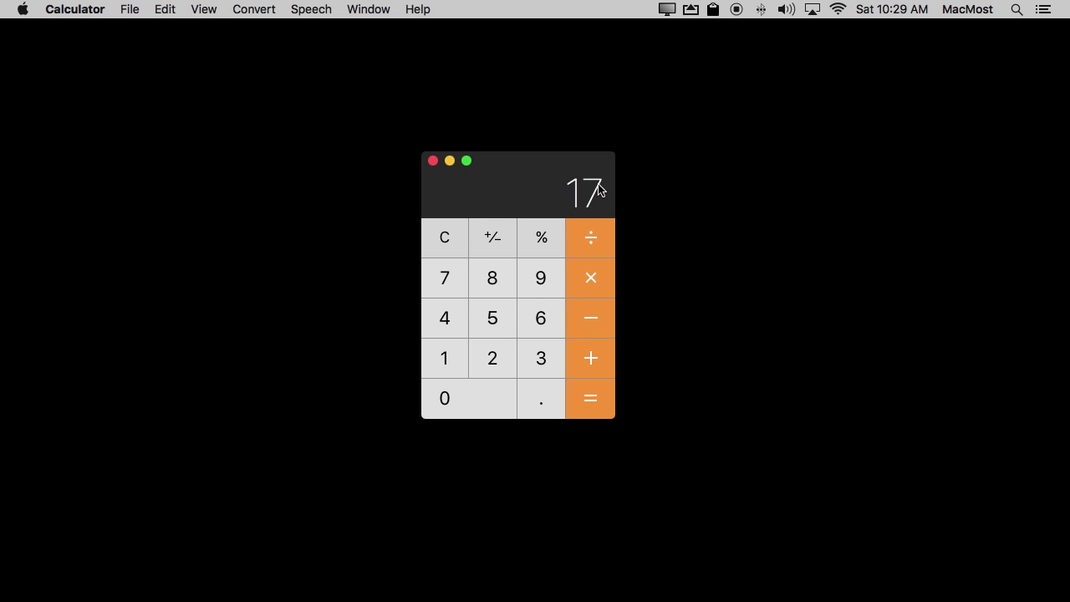
Calculate 399 plus 7.3 percent again with spoken results turned on.
{"action": "left_click", "coordinate": [529, 359]}
{"action": "left_click", "coordinate": [532, 282]}
{"action": "left_click", "coordinate": [532, 281]}
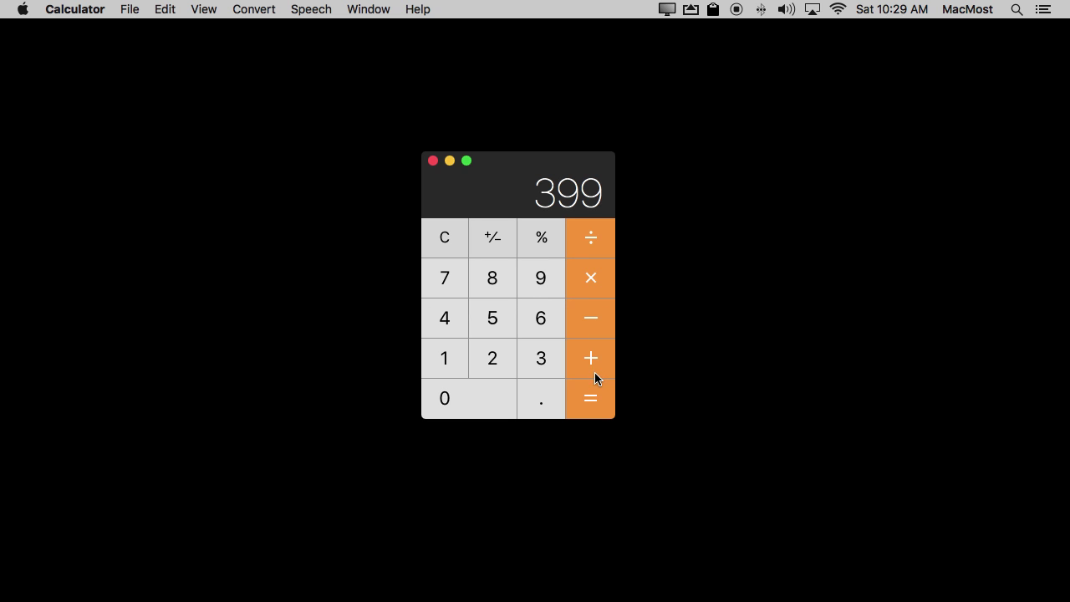
{"action": "left_click", "coordinate": [589, 372]}
{"action": "left_click", "coordinate": [440, 283]}
{"action": "left_click", "coordinate": [535, 411]}
{"action": "left_click", "coordinate": [539, 368]}
{"action": "left_click", "coordinate": [542, 239]}
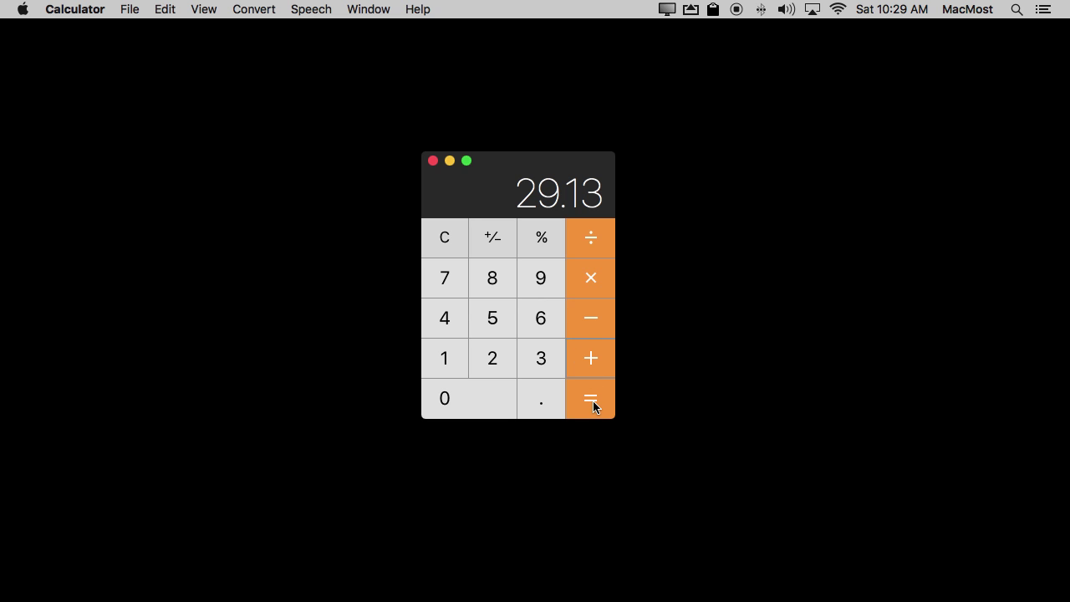
{"action": "left_click", "coordinate": [593, 400]}
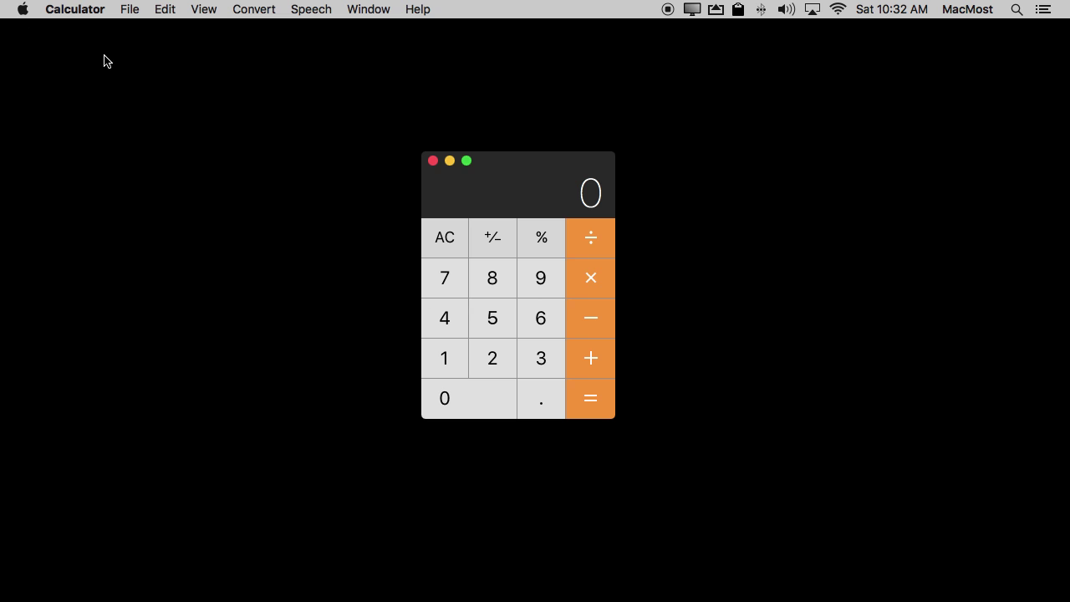
Calculate 7 + 8 and copy the result to the clipboard.
{"action": "left_click", "coordinate": [164, 9]}
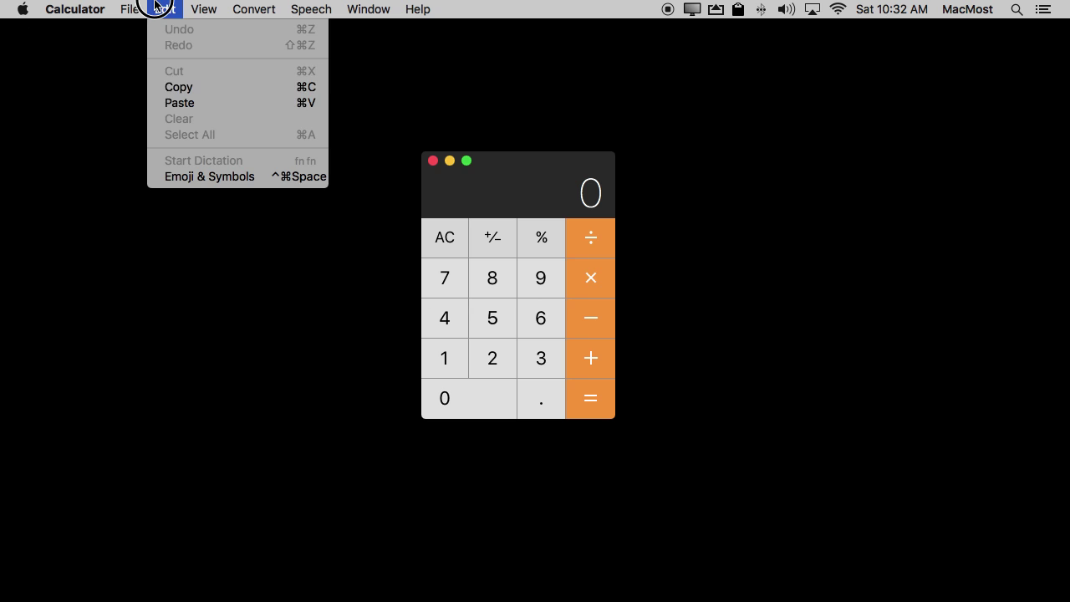
{"action": "left_click", "coordinate": [179, 67]}
{"action": "left_click", "coordinate": [446, 277]}
{"action": "left_click", "coordinate": [585, 365]}
{"action": "left_click", "coordinate": [492, 278]}
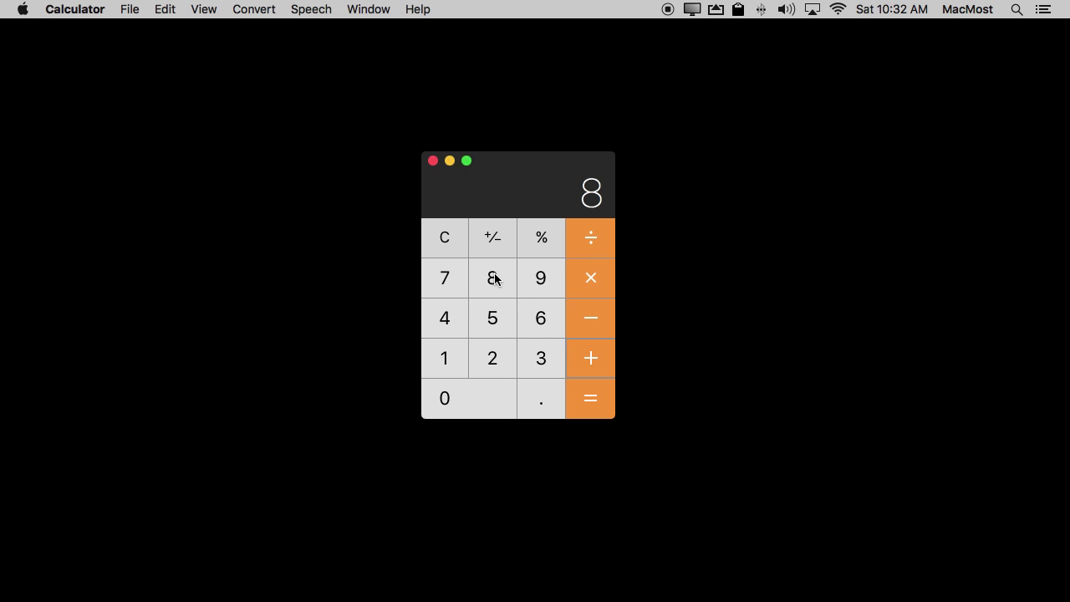
{"action": "left_click", "coordinate": [587, 391]}
{"action": "left_click_drag", "start_coordinate": [172, 10], "coordinate": [188, 92]}
Clear the display and calculate 2 + 3 + 9 plus the value pasted from the clipboard.
{"action": "left_click", "coordinate": [443, 237]}
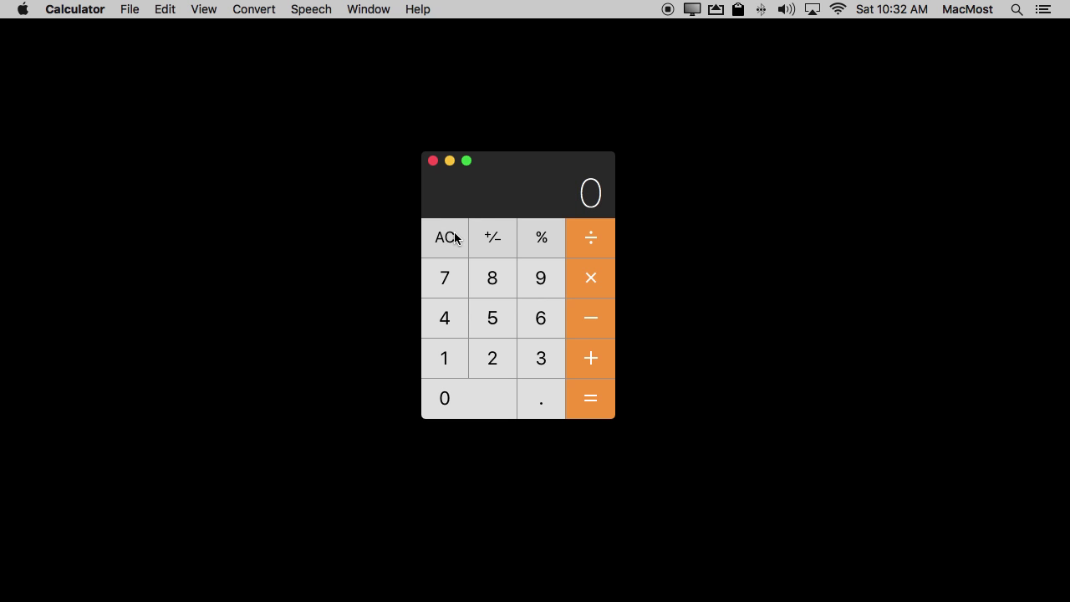
{"action": "left_click", "coordinate": [501, 357]}
{"action": "left_click", "coordinate": [597, 362]}
{"action": "left_click", "coordinate": [542, 360]}
{"action": "left_click", "coordinate": [595, 359]}
{"action": "left_click", "coordinate": [538, 275]}
{"action": "left_click", "coordinate": [595, 358]}
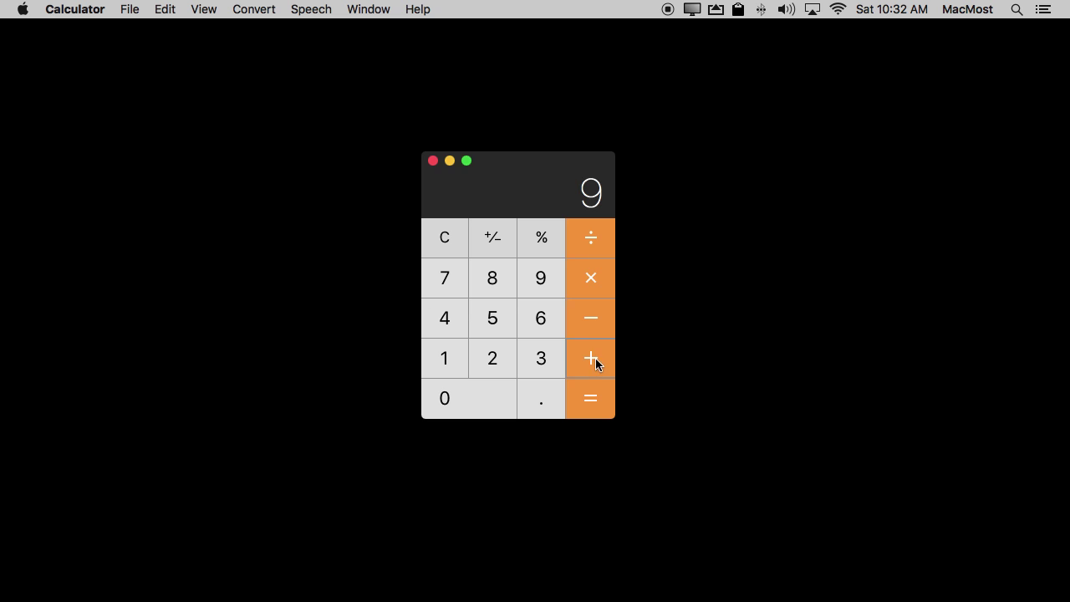
{"action": "left_click", "coordinate": [163, 9]}
{"action": "left_click", "coordinate": [177, 103]}
{"action": "left_click", "coordinate": [598, 405]}
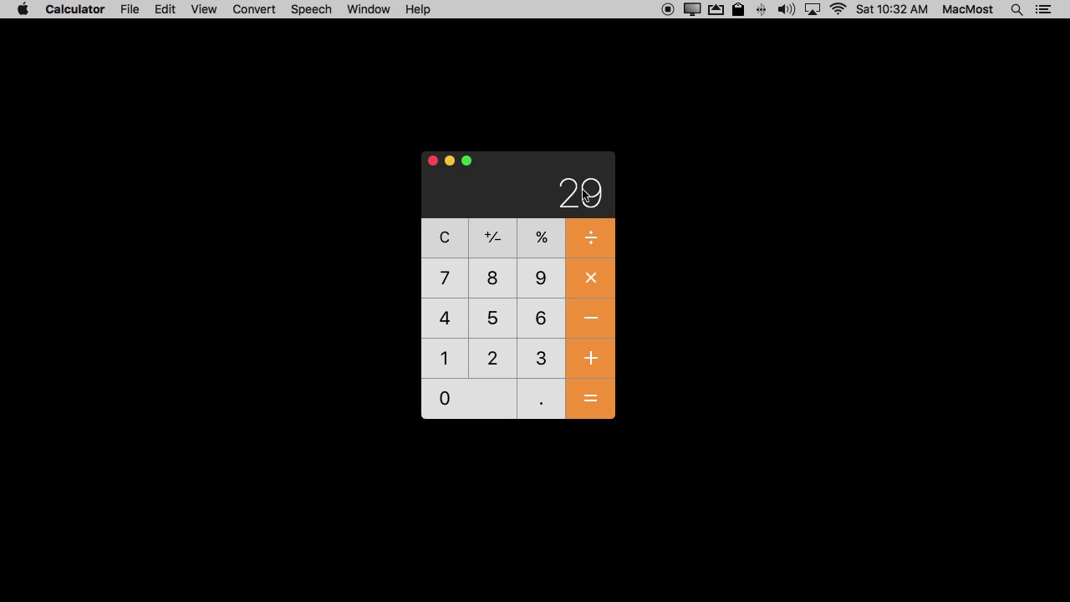
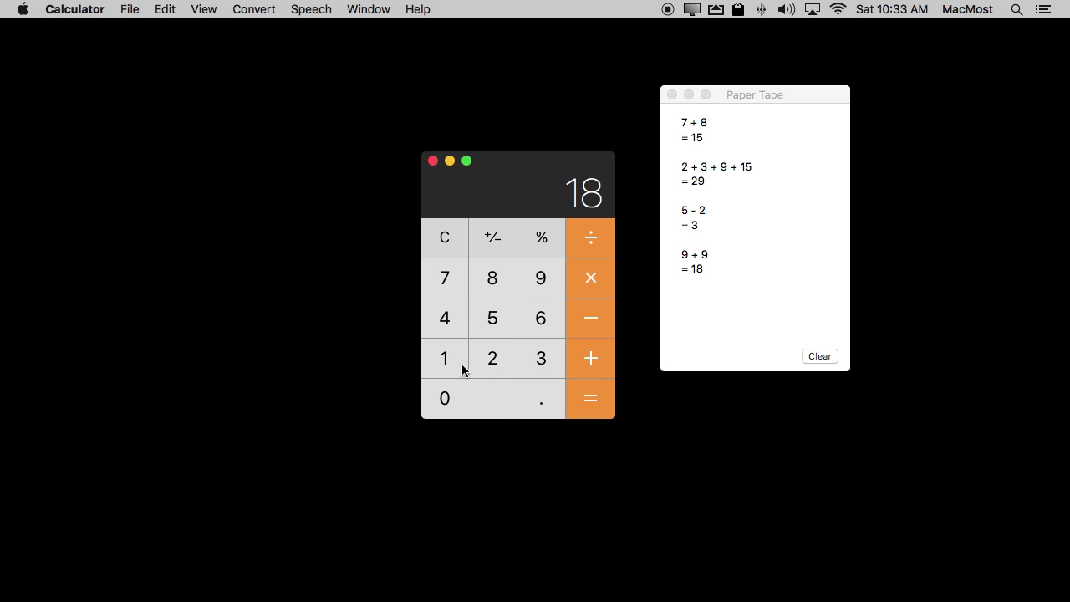
Calculate 1 + 1 and 3 - 5 with the paper tape open.
{"action": "left_click", "coordinate": [445, 366]}
{"action": "left_click", "coordinate": [590, 361]}
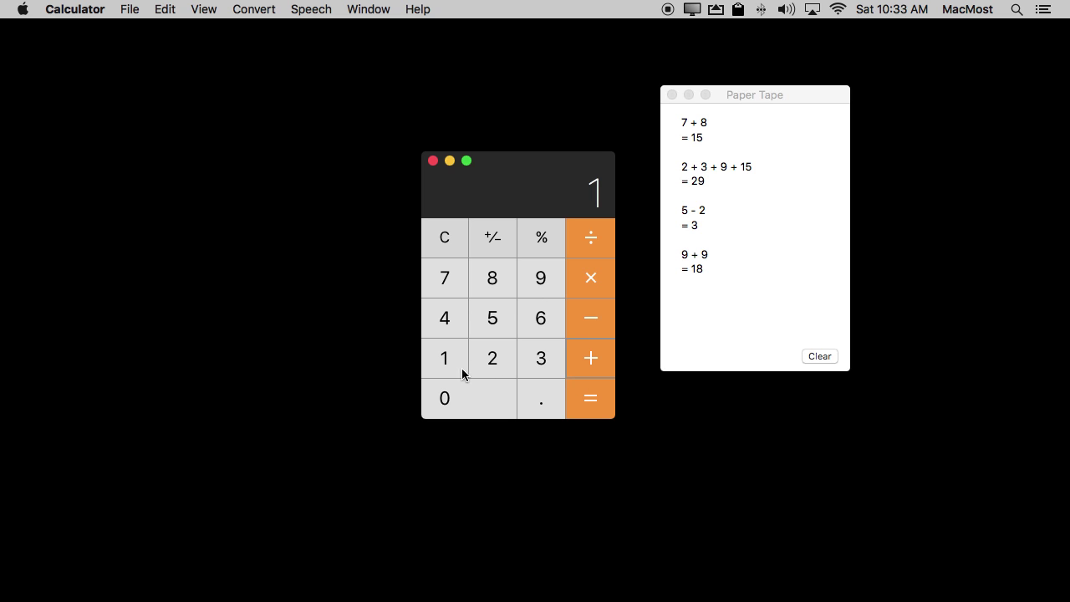
{"action": "left_click", "coordinate": [587, 404]}
{"action": "left_click", "coordinate": [552, 359]}
{"action": "left_click", "coordinate": [593, 321]}
{"action": "left_click", "coordinate": [489, 319]}
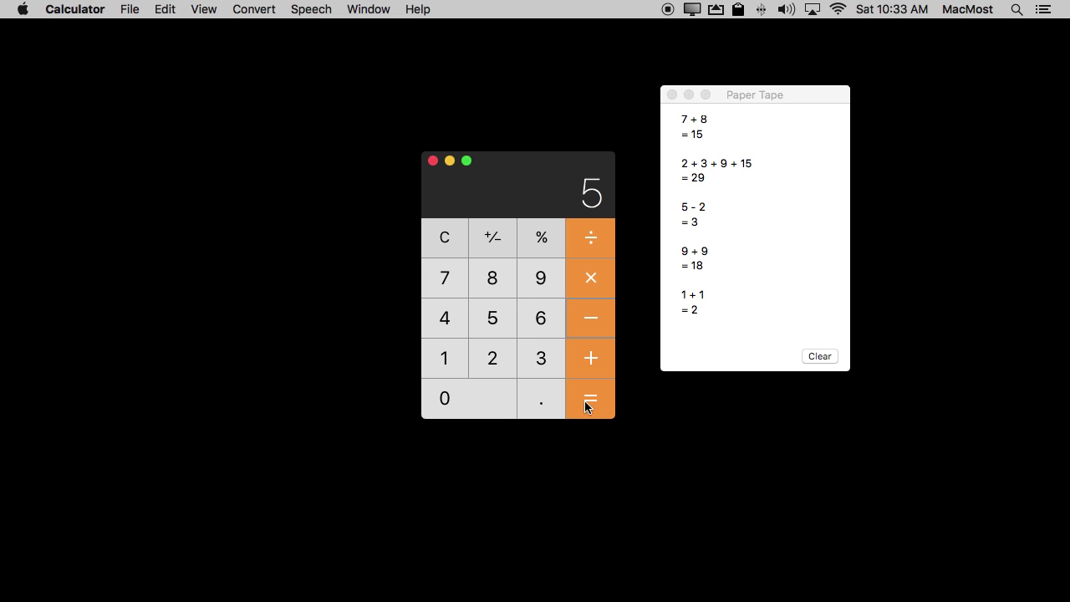
{"action": "left_click", "coordinate": [589, 409]}
Review the calculations recorded on the paper tape.
{"action": "left_click", "coordinate": [725, 247]}
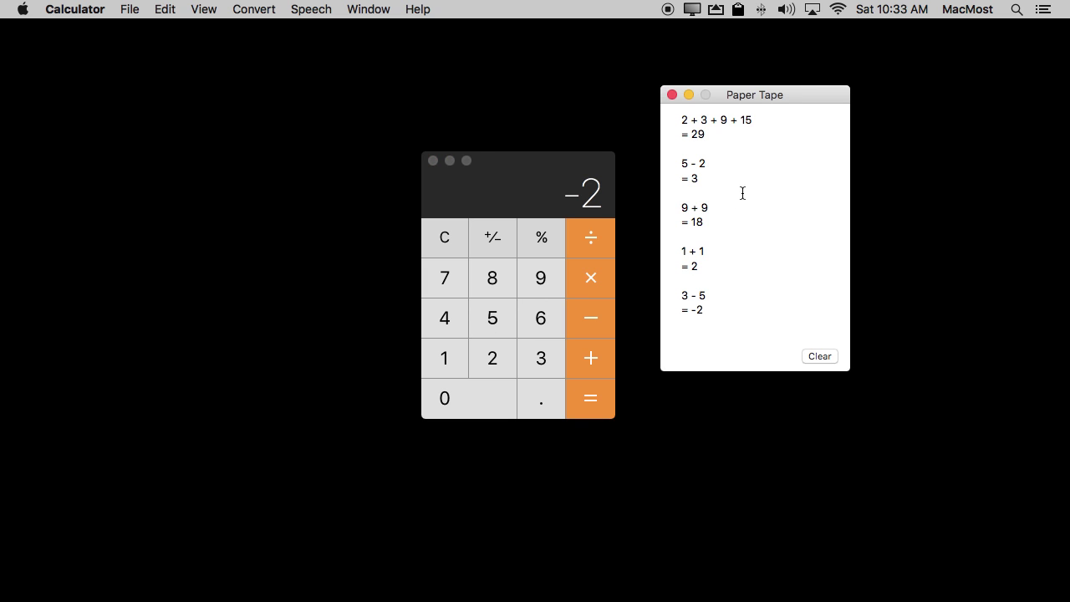
{"action": "scroll", "coordinate": [742, 193], "scroll_direction": "up", "scroll_amount": 3}
{"action": "scroll", "coordinate": [742, 193], "scroll_direction": "down", "scroll_amount": 5}
{"action": "scroll", "coordinate": [742, 193], "scroll_direction": "up", "scroll_amount": 2}
{"action": "scroll", "coordinate": [742, 194], "scroll_direction": "down", "scroll_amount": 3}
{"action": "scroll", "coordinate": [742, 193], "scroll_direction": "up", "scroll_amount": 2}
Clear the display and calculate 9 × 2.
{"action": "left_click", "coordinate": [450, 260]}
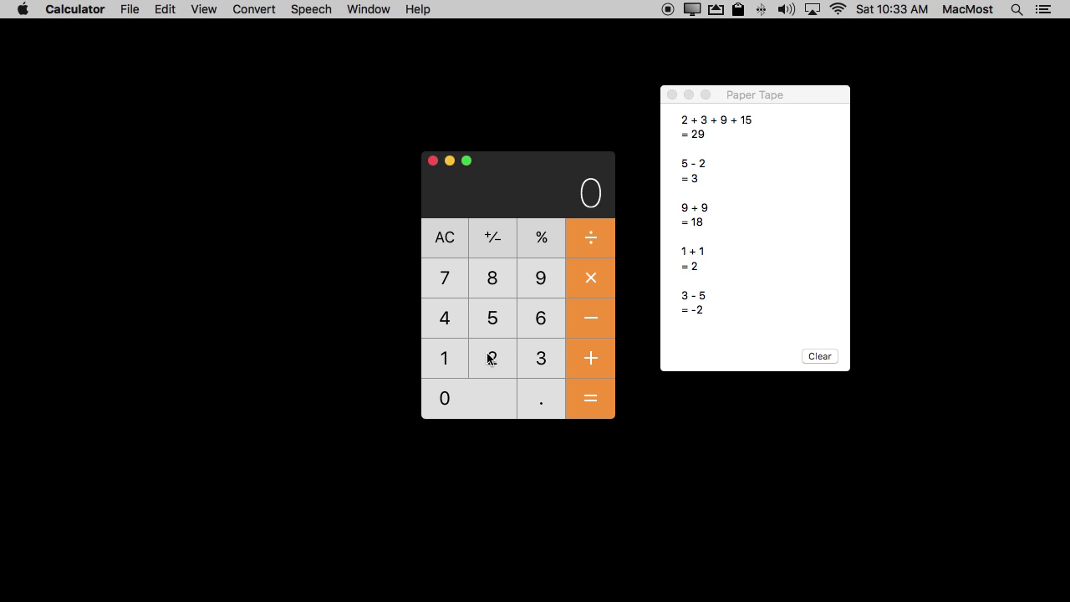
{"action": "left_click", "coordinate": [540, 279]}
{"action": "left_click", "coordinate": [589, 276]}
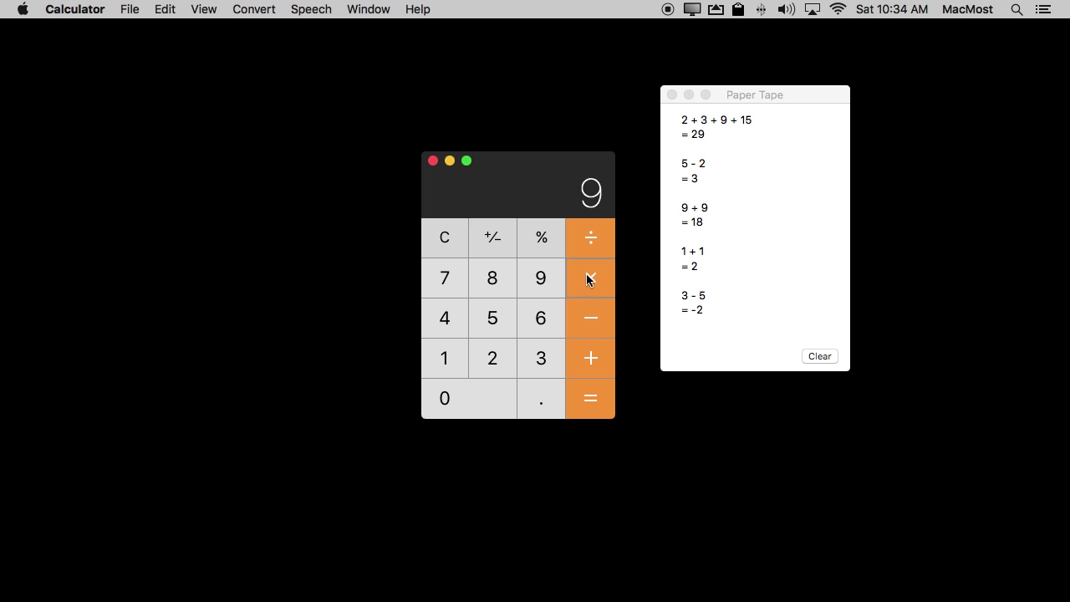
{"action": "left_click", "coordinate": [493, 360]}
{"action": "left_click", "coordinate": [600, 399]}
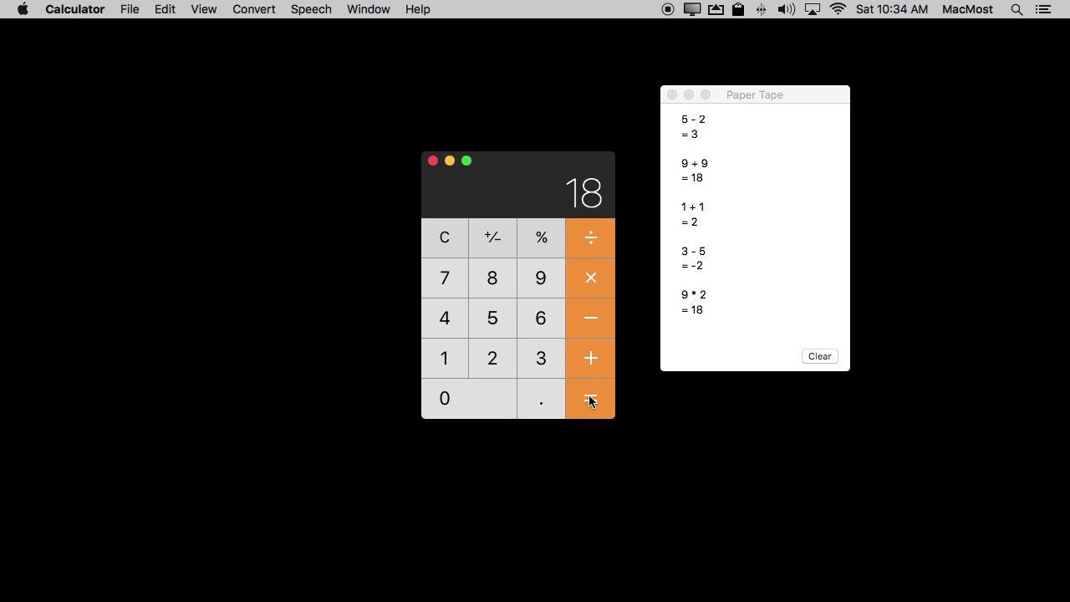
Repeat the multiplication by 2 four more times and review the resulting entries on the paper tape.
{"action": "left_click", "coordinate": [589, 395]}
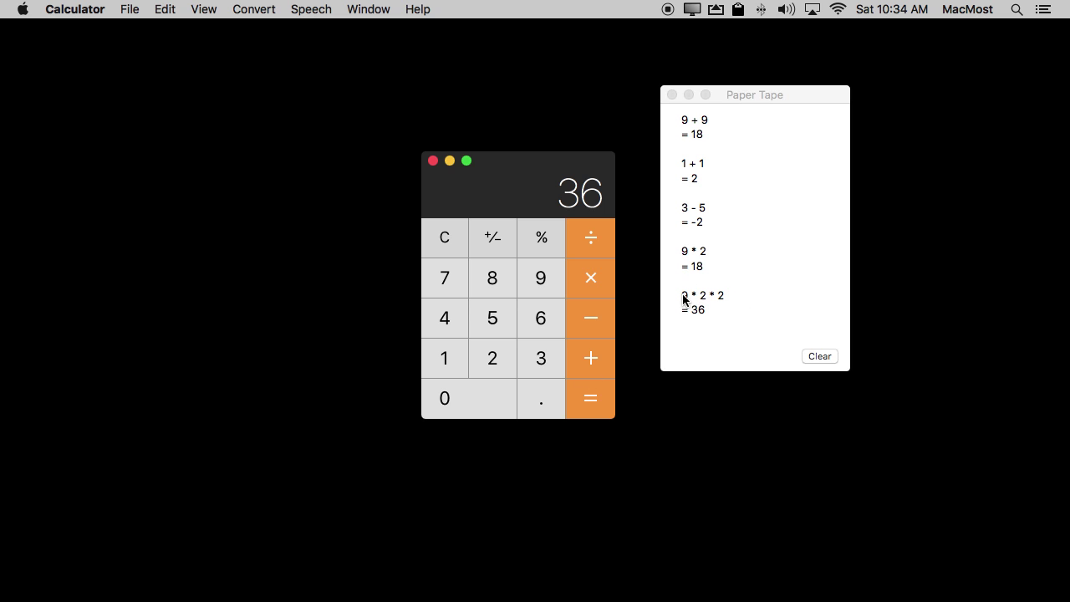
{"action": "left_click", "coordinate": [587, 399]}
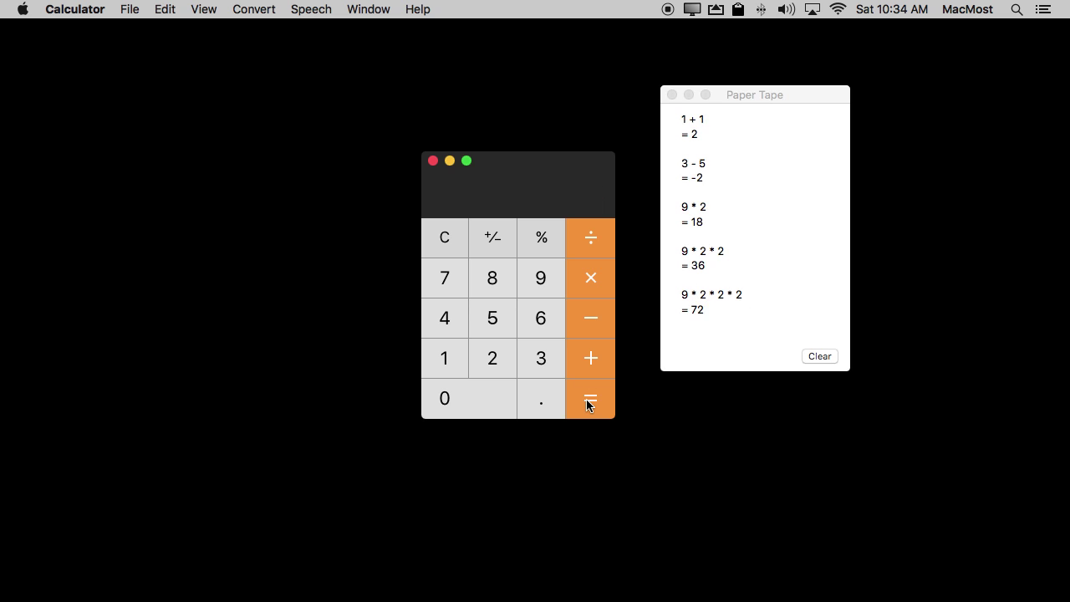
{"action": "left_click", "coordinate": [586, 398]}
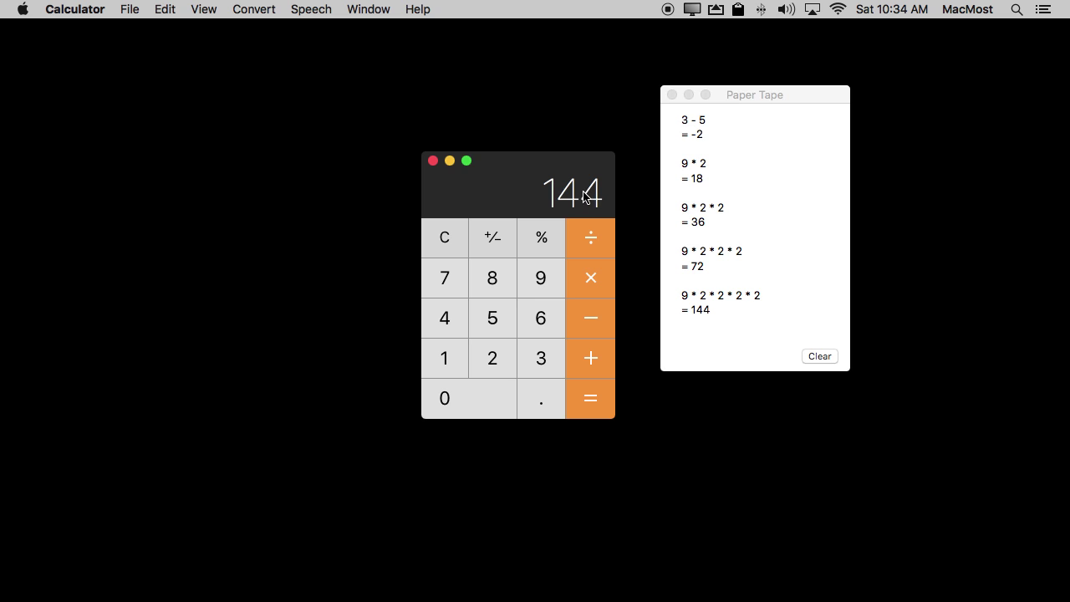
{"action": "left_click", "coordinate": [595, 395]}
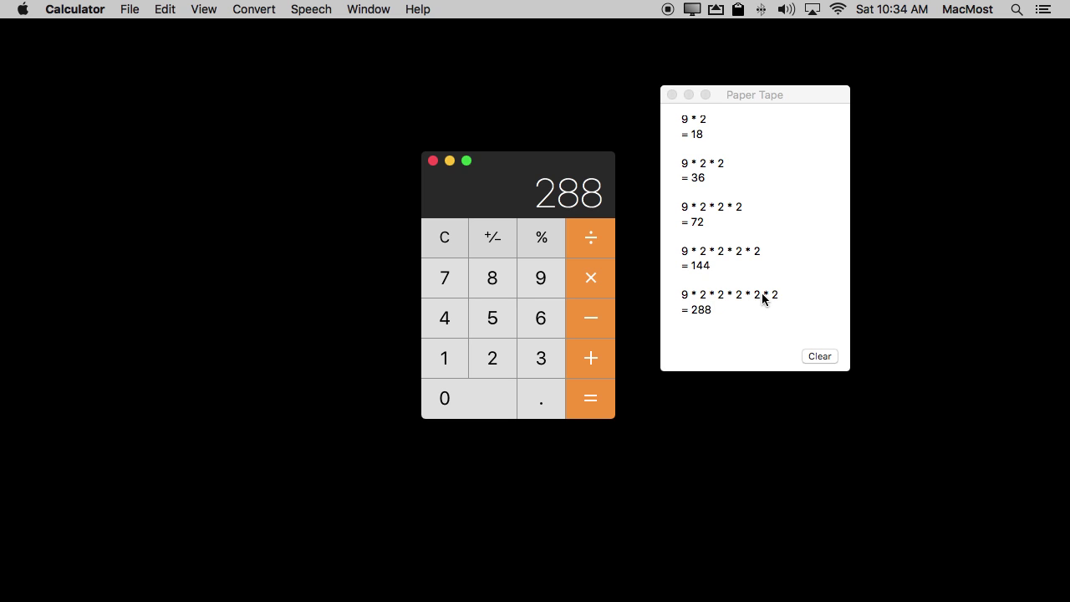
{"action": "scroll", "coordinate": [703, 209], "scroll_direction": "up", "scroll_amount": 5}
{"action": "scroll", "coordinate": [702, 209], "scroll_direction": "up", "scroll_amount": 3}
{"action": "scroll", "coordinate": [702, 210], "scroll_direction": "down", "scroll_amount": 10}
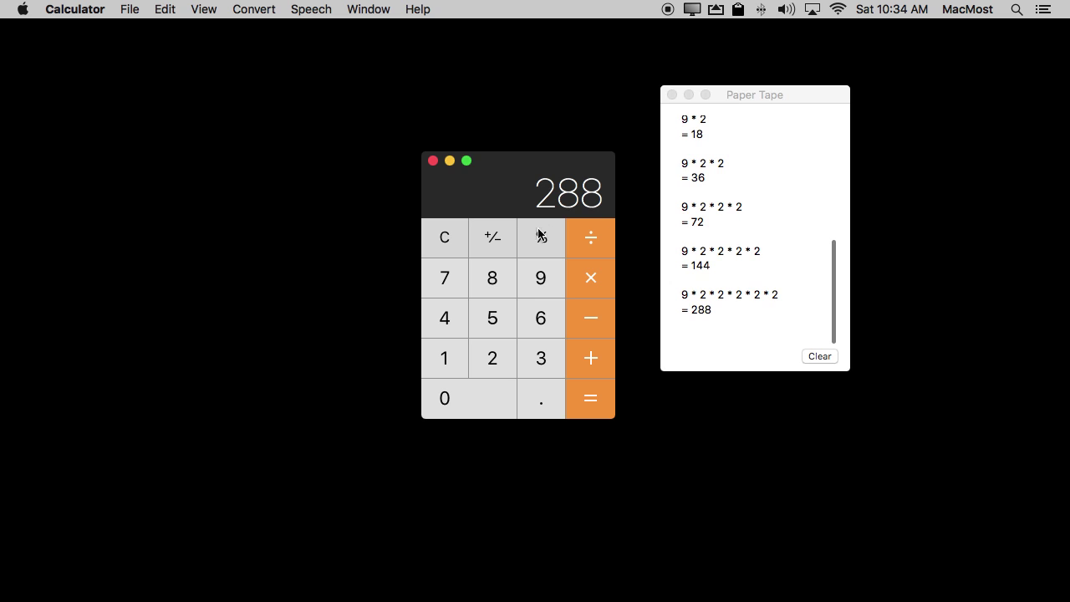
Calculate 399 plus 7.3%.
{"action": "left_click", "coordinate": [543, 354]}
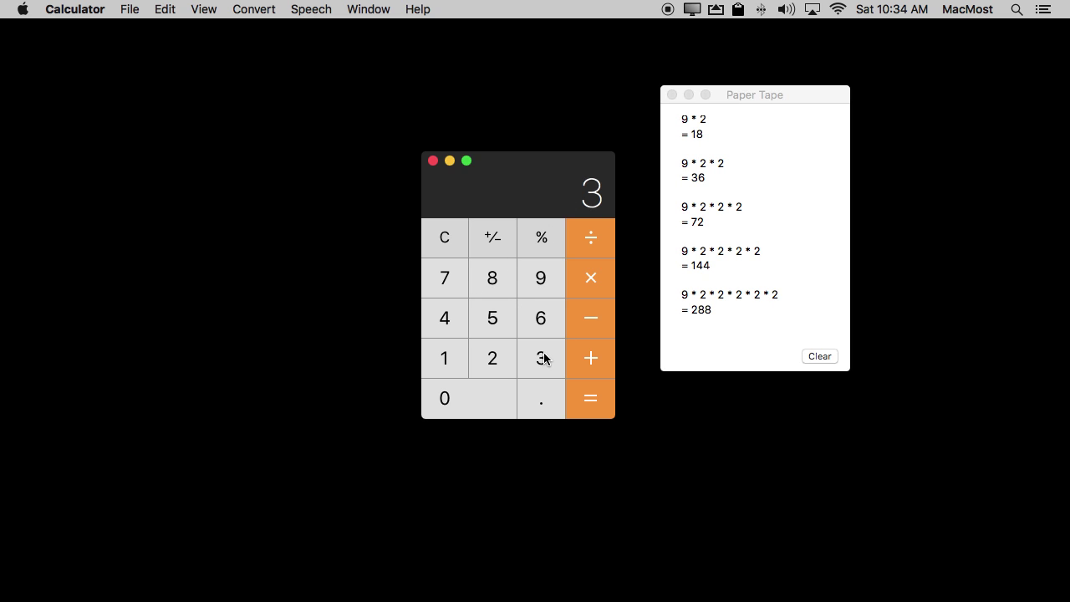
{"action": "double_click", "coordinate": [541, 282]}
{"action": "left_click", "coordinate": [597, 356]}
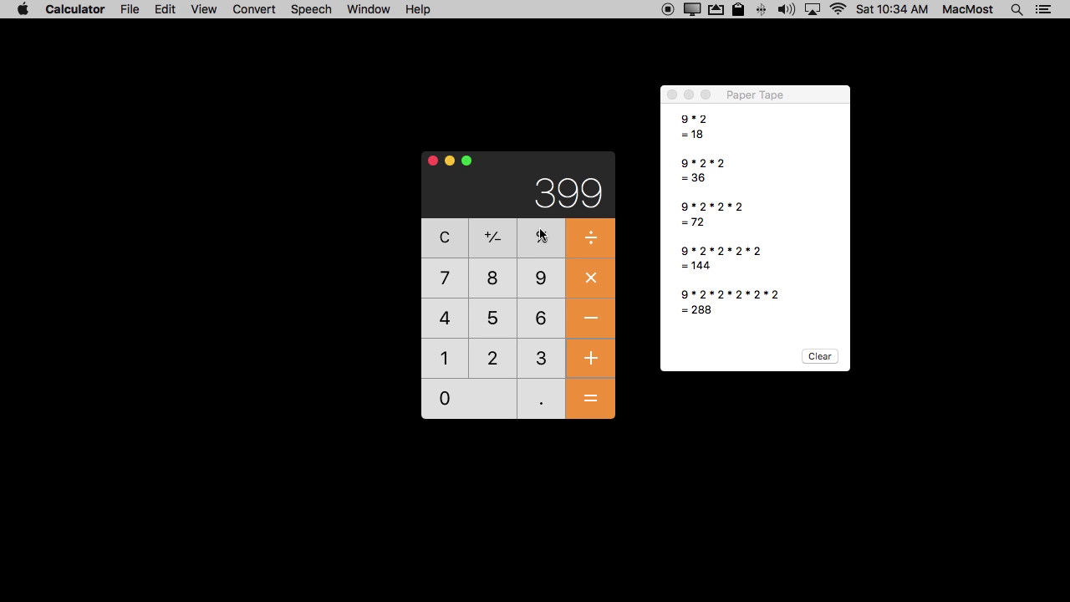
{"action": "left_click", "coordinate": [451, 282]}
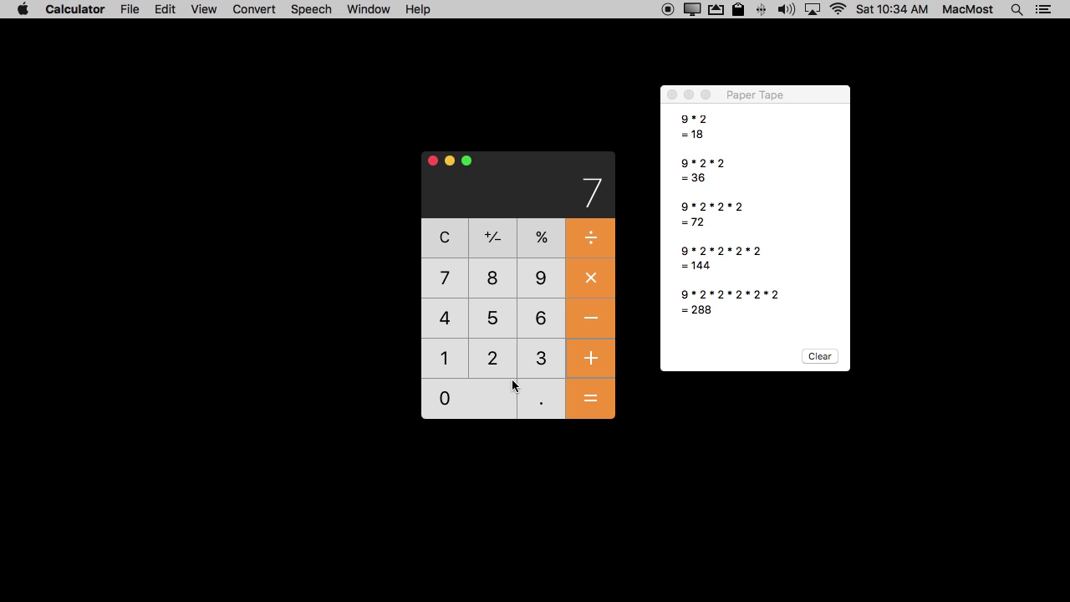
{"action": "left_click", "coordinate": [542, 392]}
{"action": "left_click", "coordinate": [542, 360]}
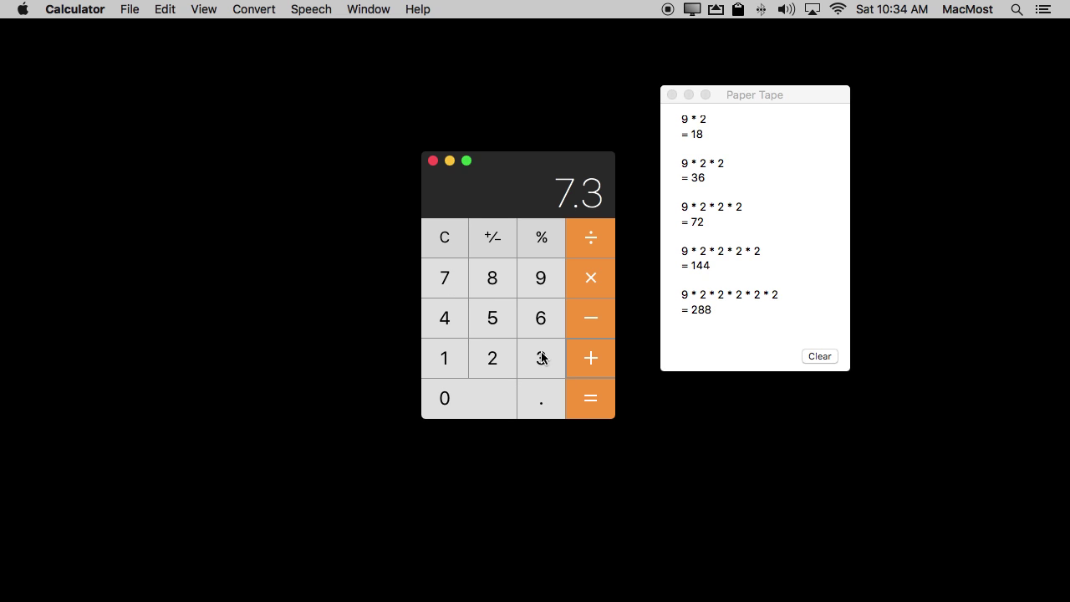
{"action": "left_click", "coordinate": [539, 238]}
{"action": "left_click", "coordinate": [589, 405]}
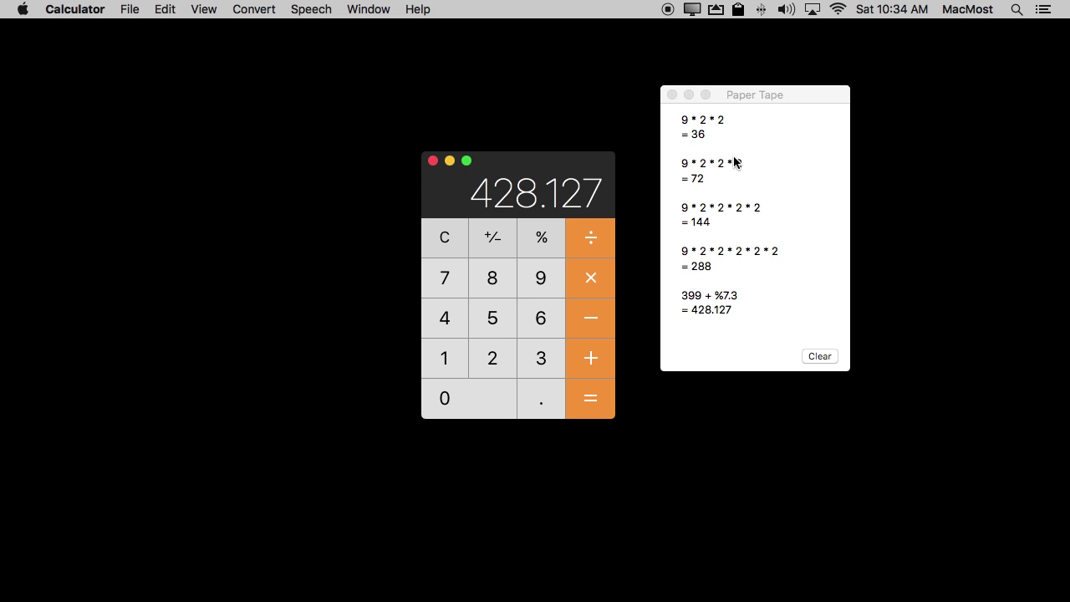
Copy the result of 2 + 3 + 9 + 15 from the paper tape and add it to 9 by pasting.
{"action": "scroll", "coordinate": [734, 157], "scroll_direction": "up", "scroll_amount": 5}
{"action": "scroll", "coordinate": [734, 157], "scroll_direction": "down", "scroll_amount": 3}
{"action": "scroll", "coordinate": [733, 156], "scroll_direction": "up", "scroll_amount": 8}
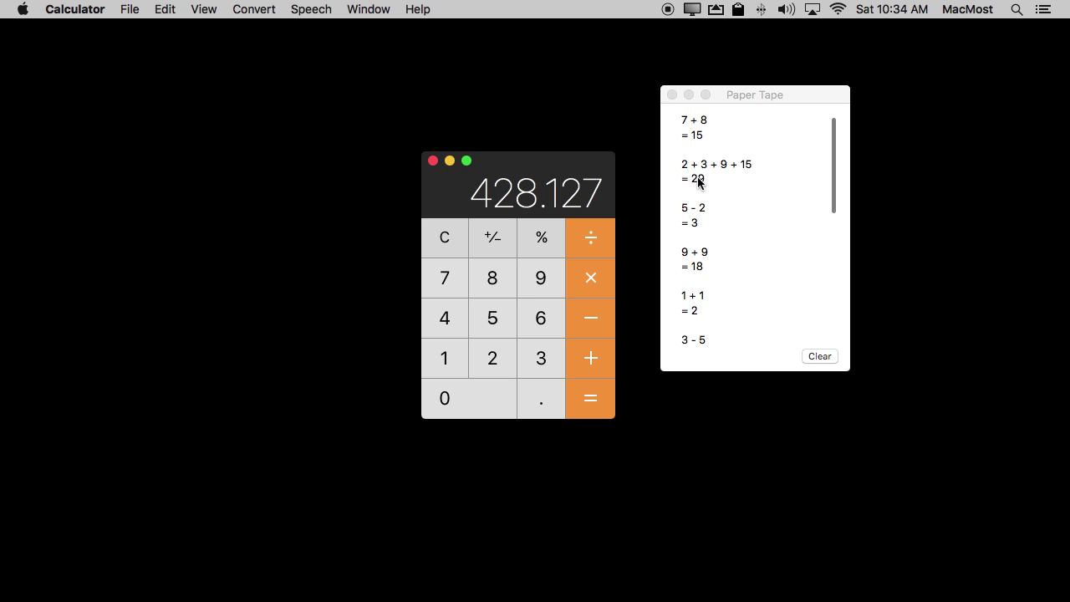
{"action": "double_click", "coordinate": [698, 180]}
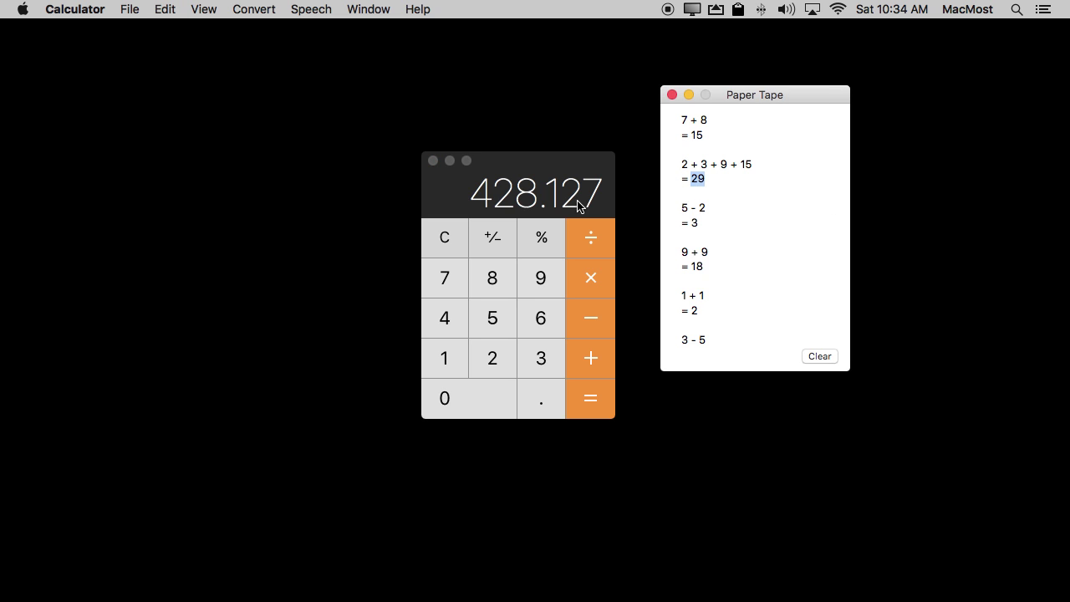
{"action": "left_click", "coordinate": [445, 211]}
{"action": "left_click", "coordinate": [548, 286]}
{"action": "left_click", "coordinate": [592, 357]}
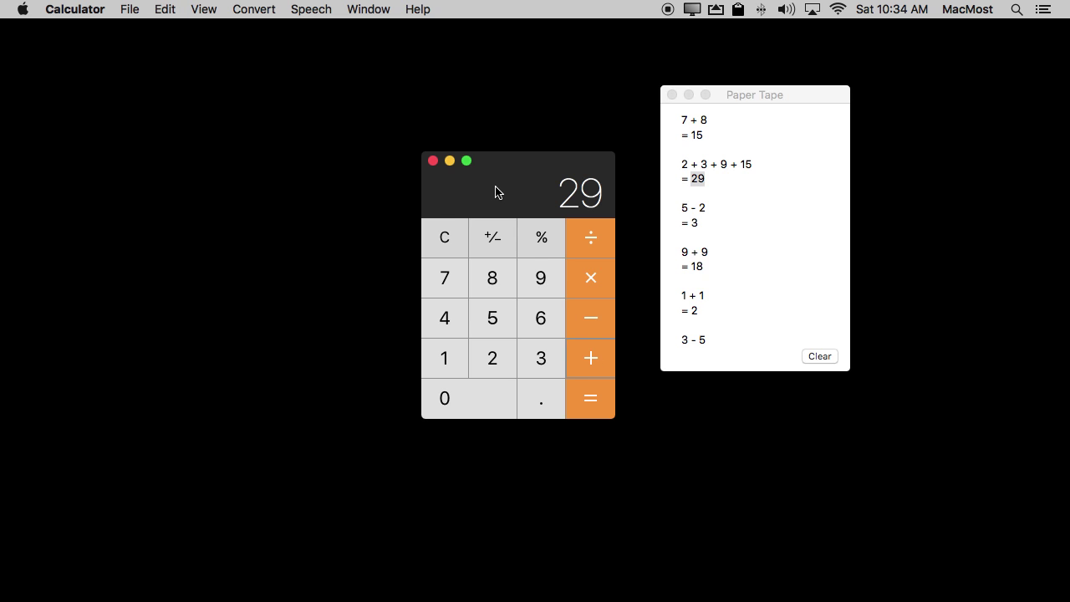
{"action": "left_click", "coordinate": [592, 407]}
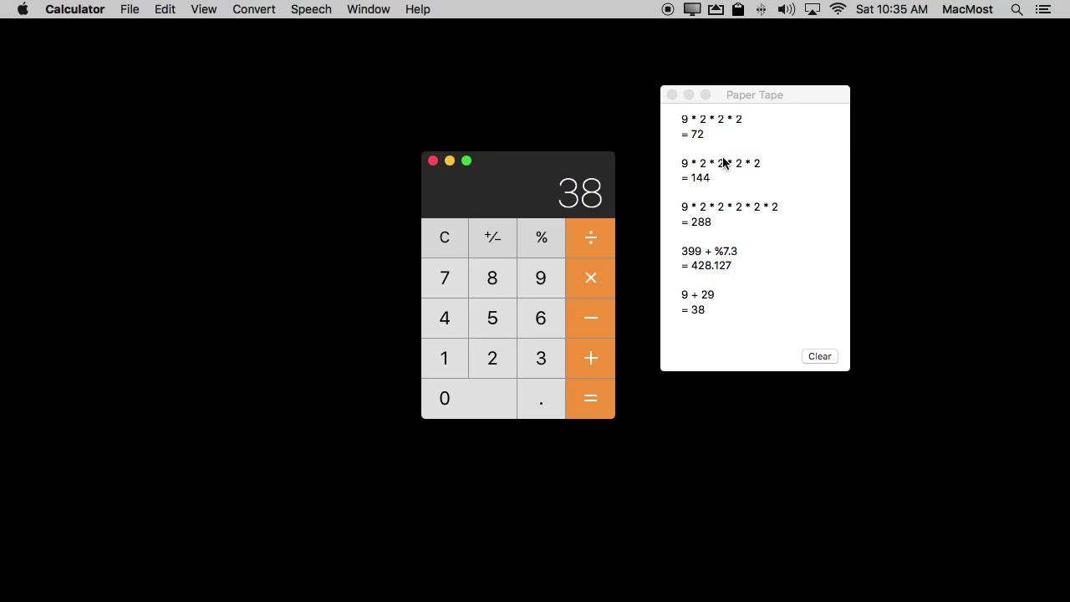
Save the paper tape to the Desktop as Untitled, and view the saved file in TextEdit before closing it.
{"action": "left_click", "coordinate": [728, 98]}
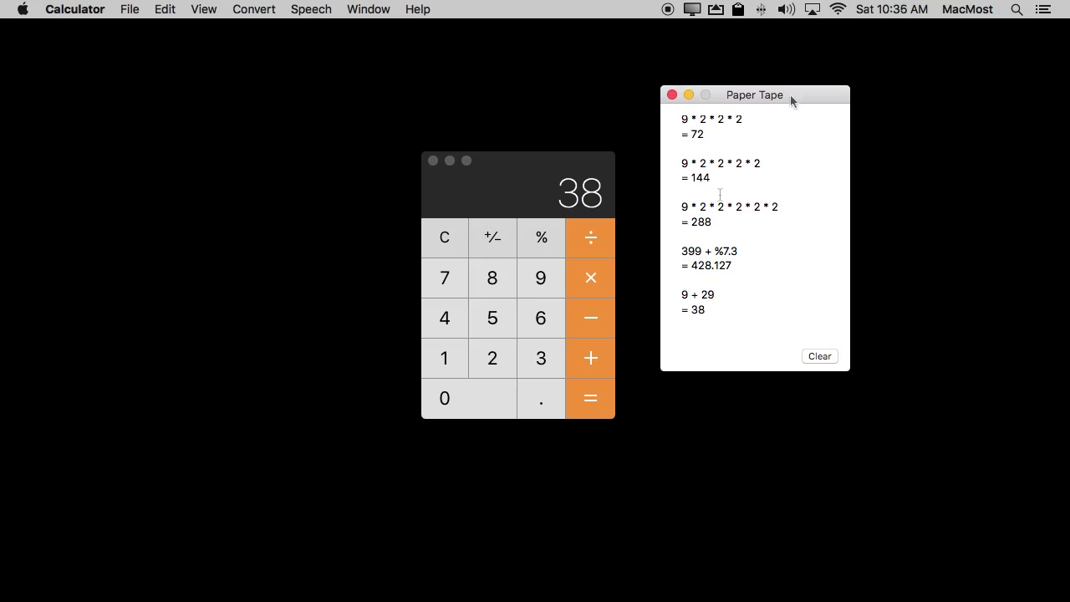
{"action": "left_click_drag", "start_coordinate": [681, 121], "coordinate": [759, 304]}
{"action": "left_click", "coordinate": [758, 193]}
{"action": "left_click", "coordinate": [130, 8]}
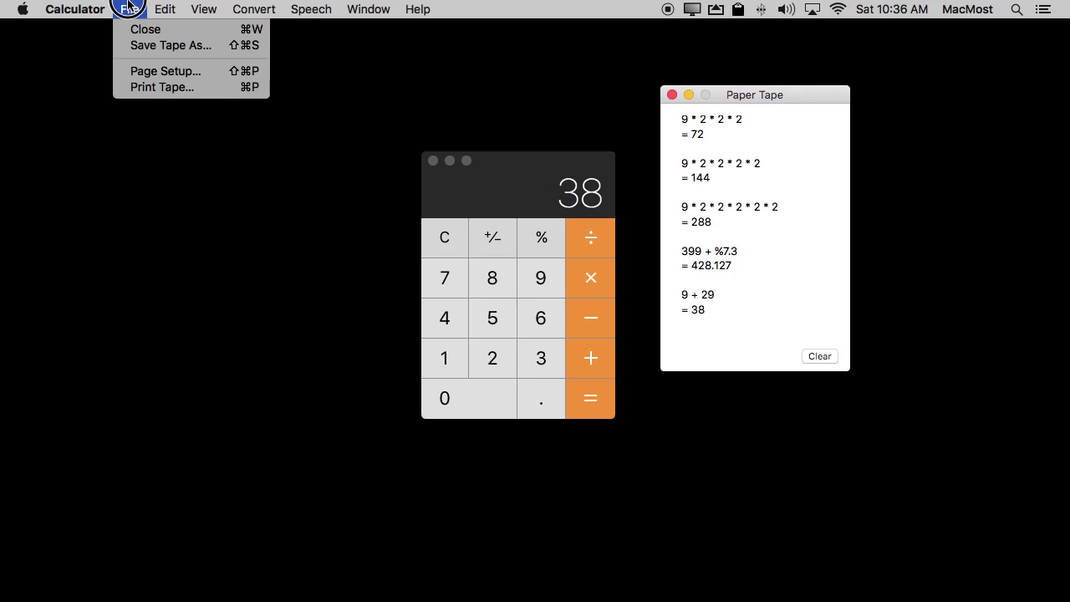
{"action": "left_click", "coordinate": [153, 53]}
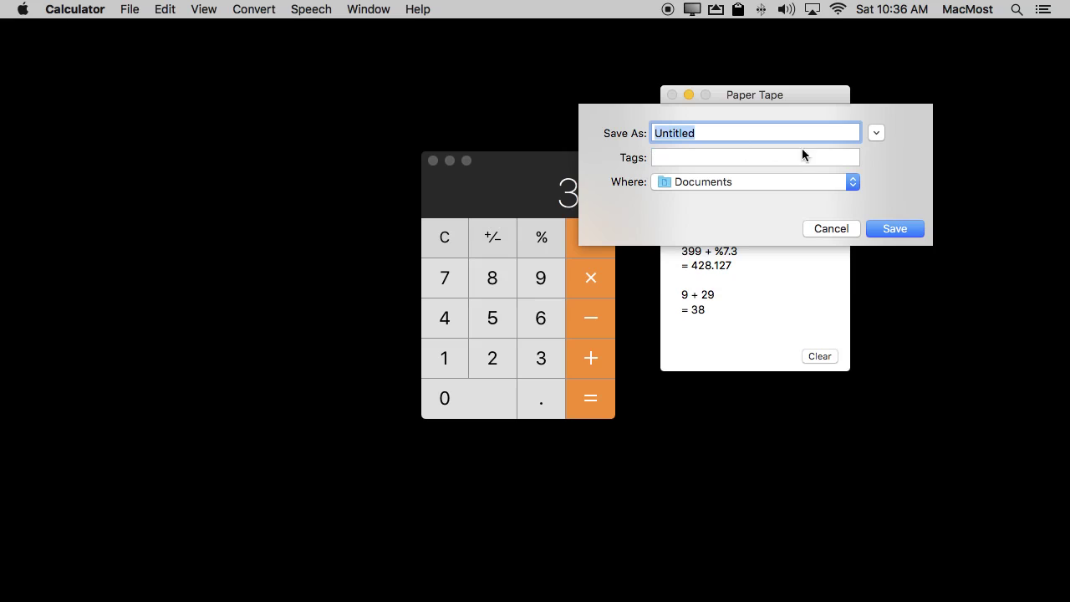
{"action": "key", "text": "super+d"}
{"action": "left_click", "coordinate": [891, 228]}
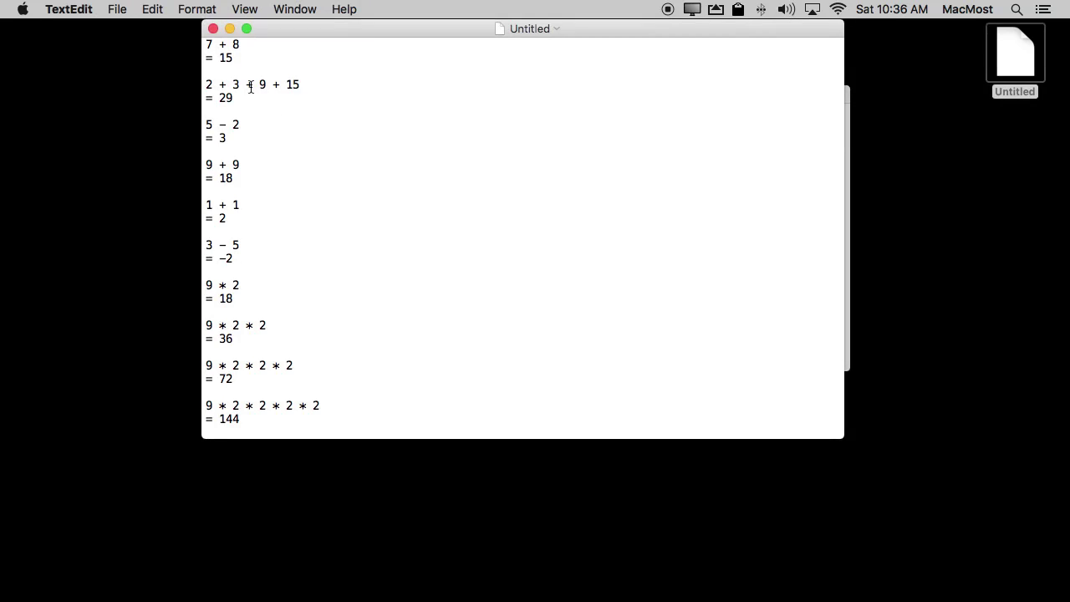
{"action": "left_click", "coordinate": [214, 29]}
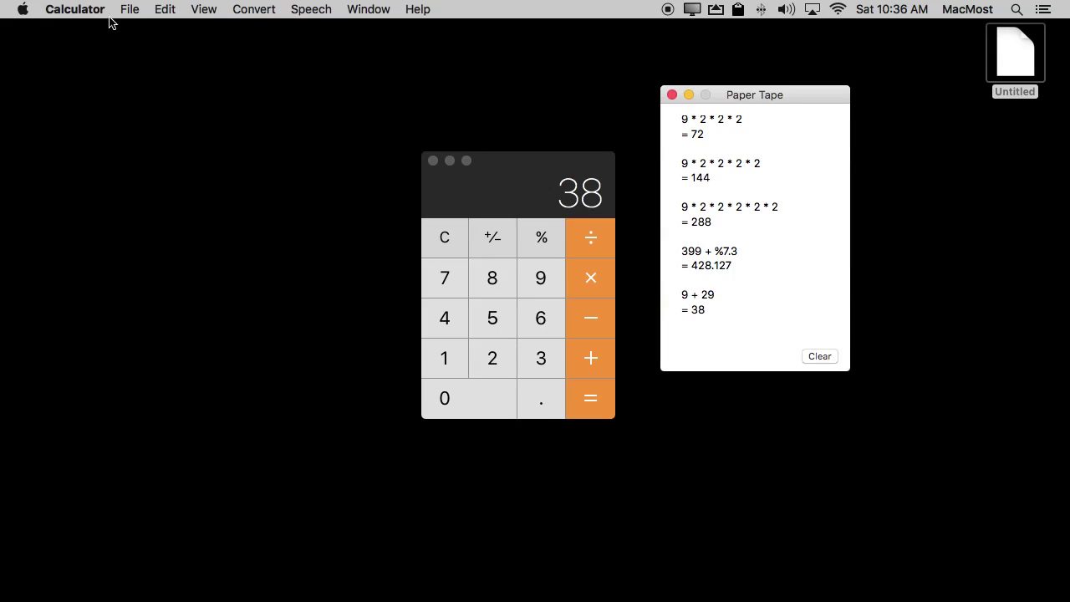
Open the print options for the paper tape and dismiss them without printing.
{"action": "left_click", "coordinate": [127, 9]}
{"action": "left_click", "coordinate": [162, 87]}
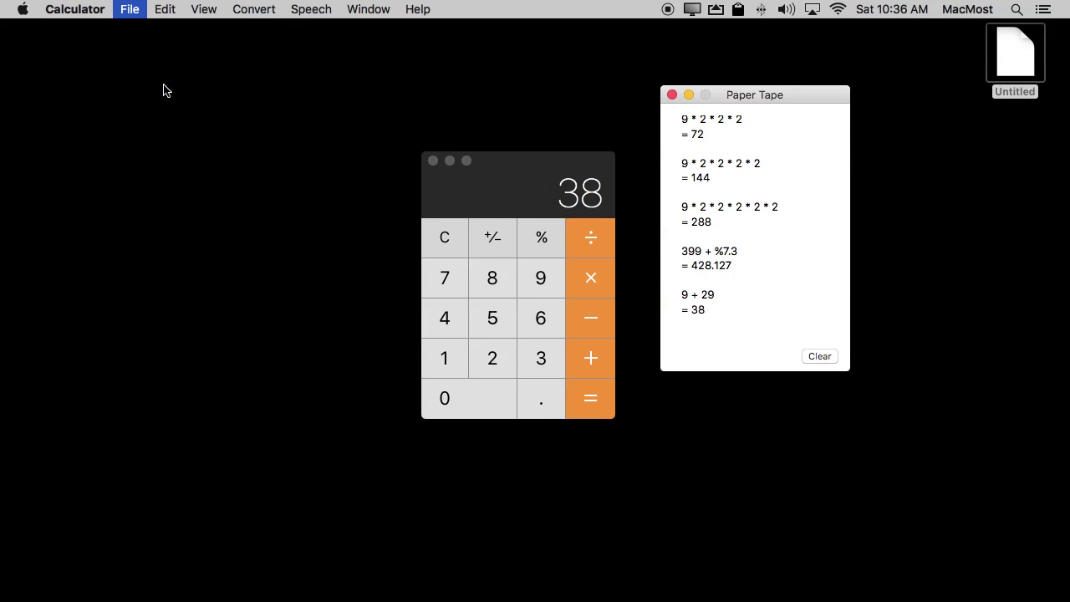
{"action": "left_click", "coordinate": [822, 525]}
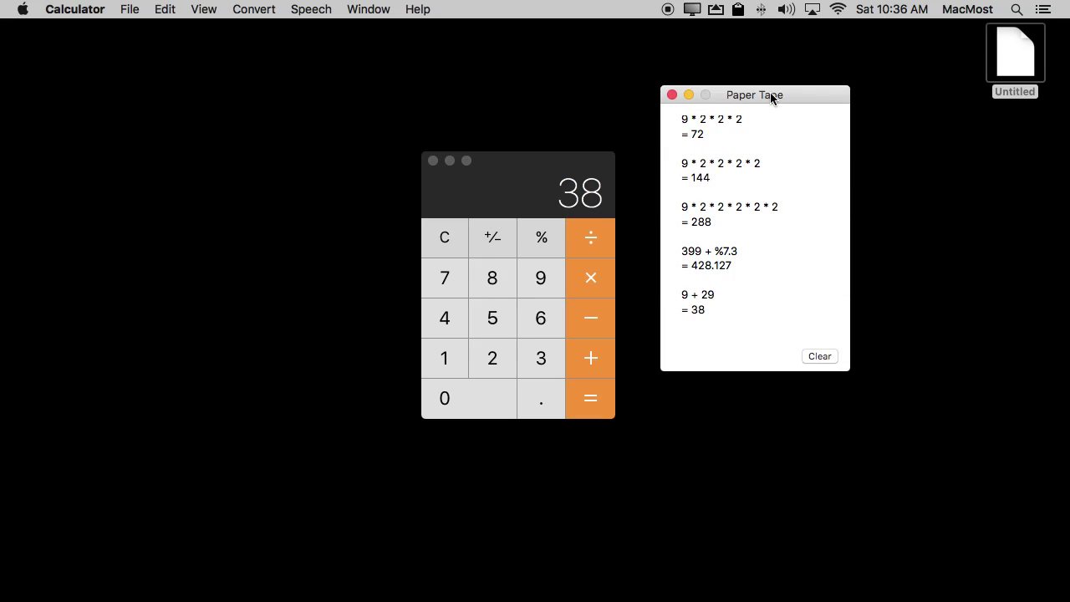